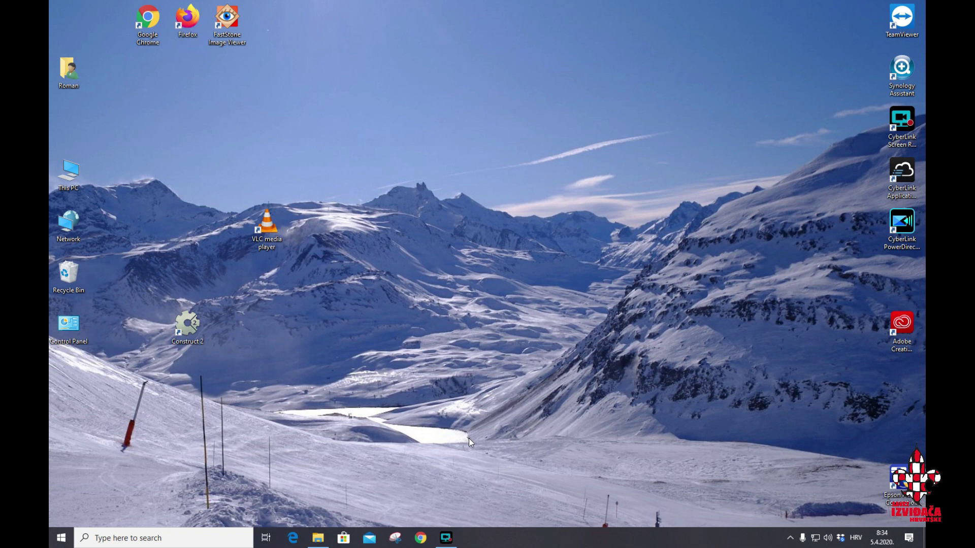
Switch to a maximized Chrome, replace the open DaVinci Resolve tab with a new one and search Google for "resolve".
{"action": "left_click", "coordinate": [429, 542]}
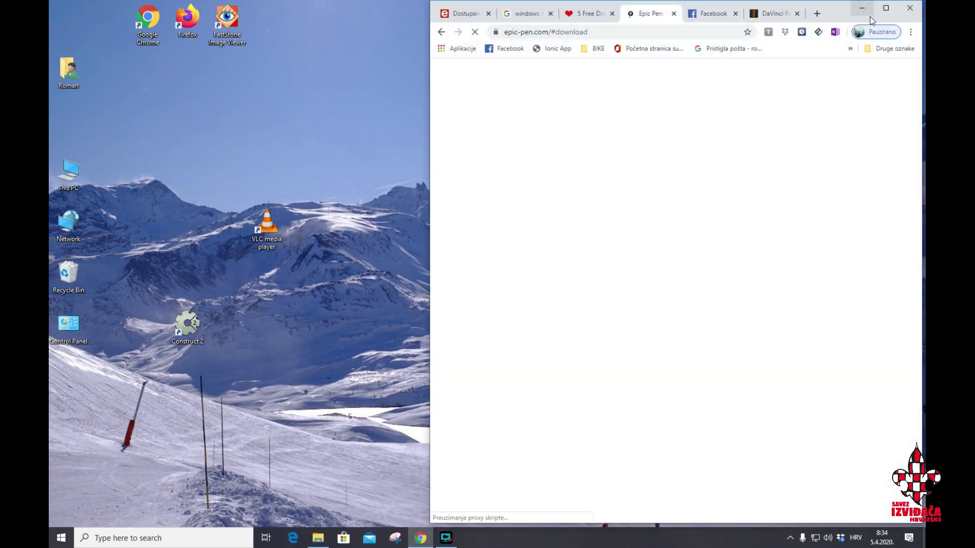
{"action": "left_click", "coordinate": [886, 8]}
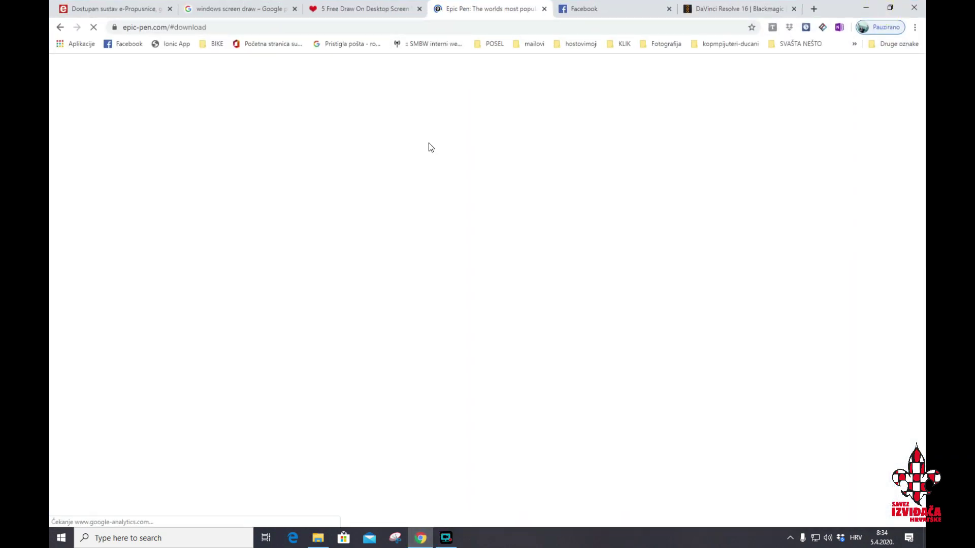
{"action": "left_click", "coordinate": [814, 8]}
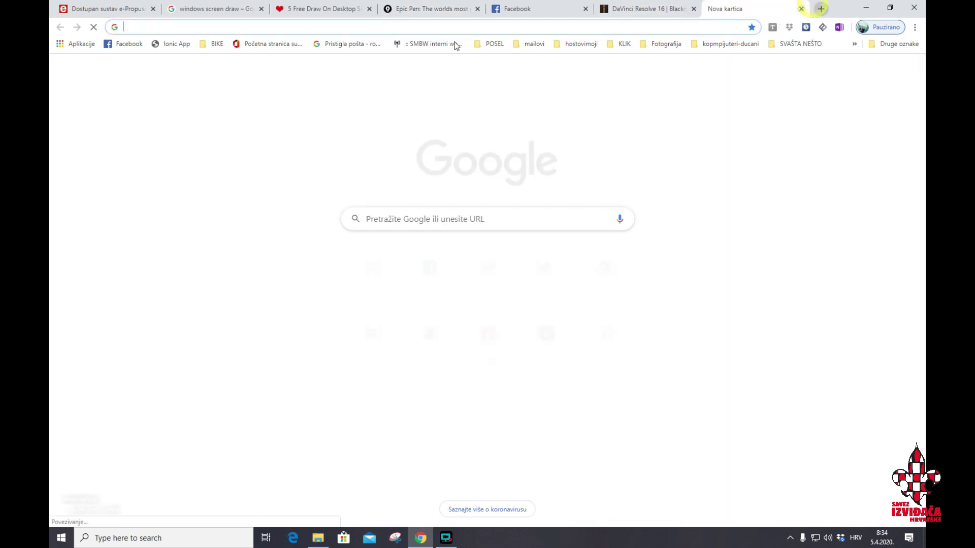
{"action": "left_click", "coordinate": [694, 9]}
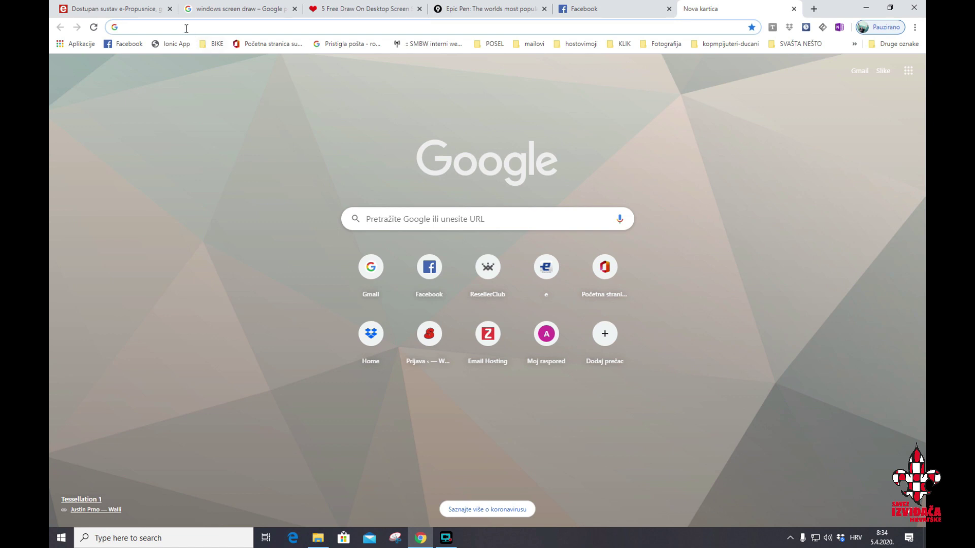
{"action": "type", "text": "reso"}
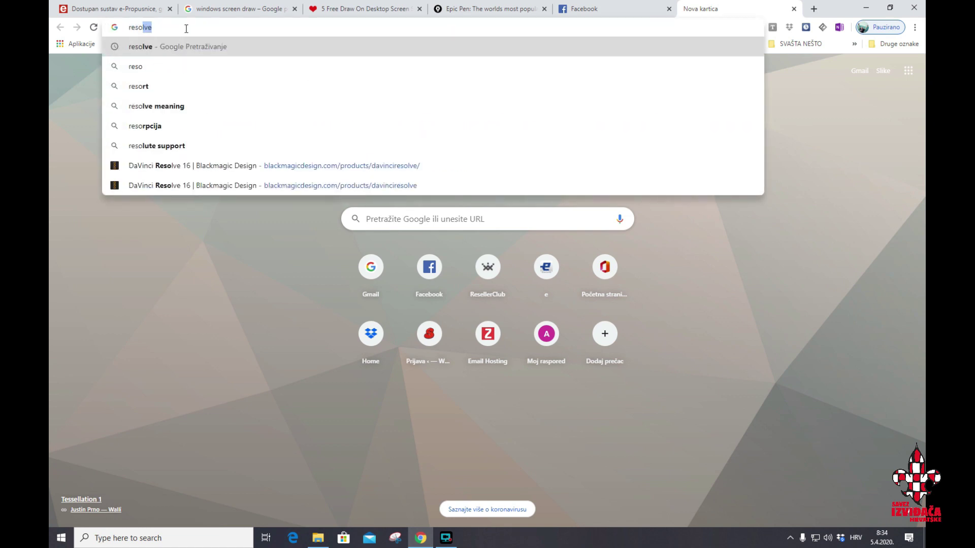
{"action": "left_click", "coordinate": [190, 50]}
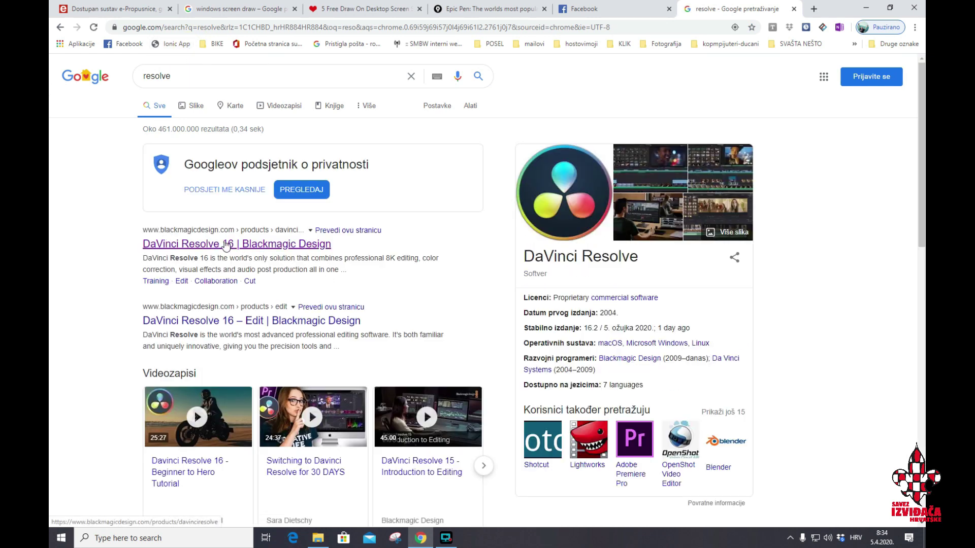
Open Blackmagic Design's DaVinci Resolve 16 product page, skim it and bring up its download options.
{"action": "left_click", "coordinate": [227, 245]}
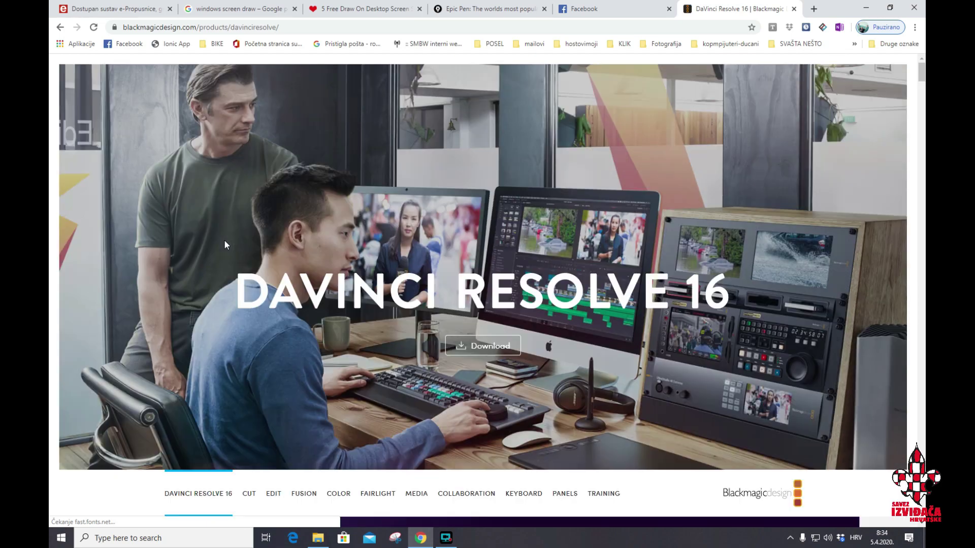
{"action": "scroll", "coordinate": [243, 238], "scroll_direction": "down", "scroll_amount": 3}
{"action": "scroll", "coordinate": [263, 245], "scroll_direction": "down", "scroll_amount": 10}
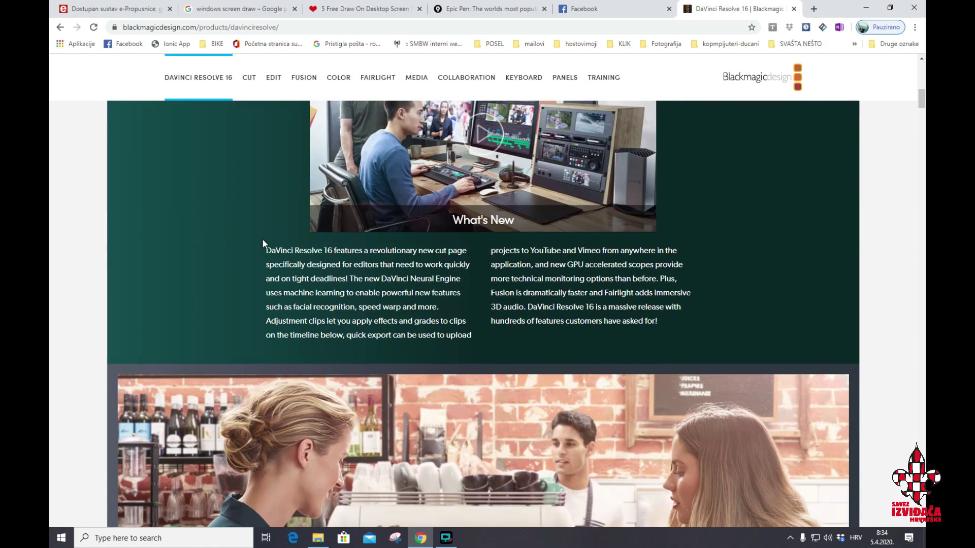
{"action": "scroll", "coordinate": [263, 238], "scroll_direction": "down", "scroll_amount": 15}
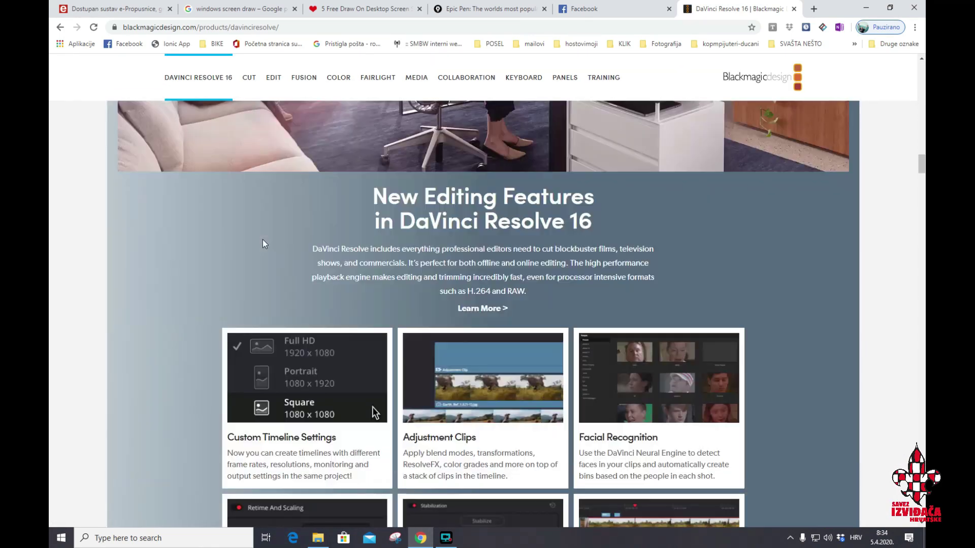
{"action": "scroll", "coordinate": [249, 260], "scroll_direction": "up", "scroll_amount": 20}
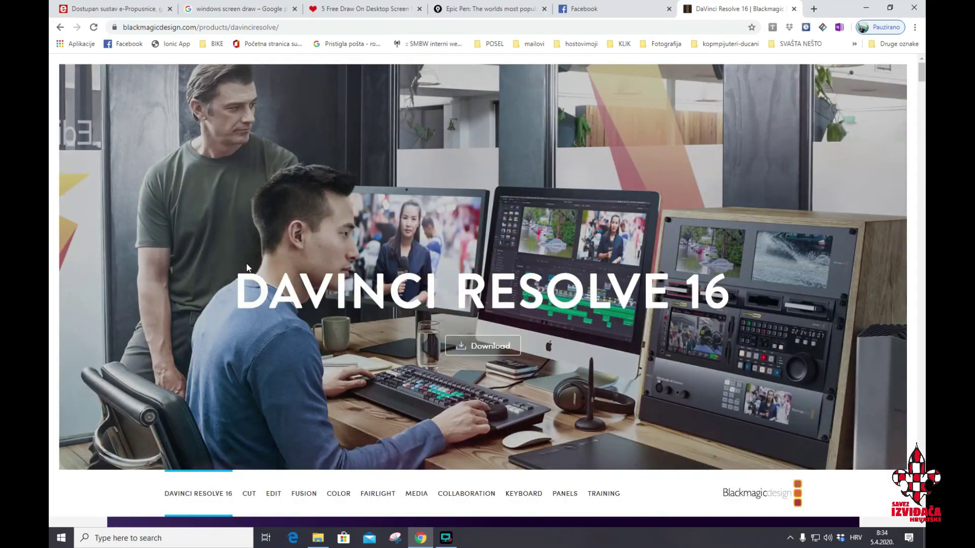
{"action": "left_click", "coordinate": [472, 346]}
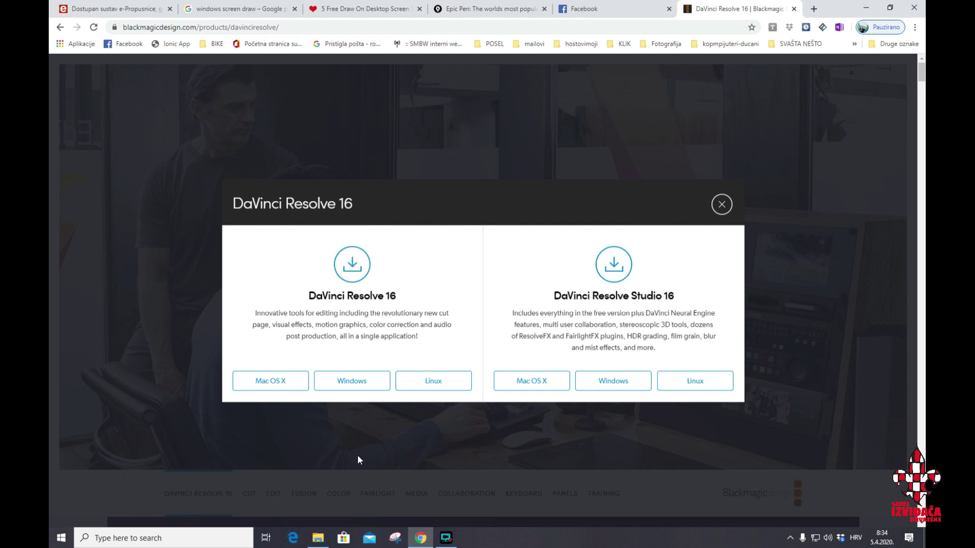
In the Downloads folder, extract the DaVinci_Resolve_16.2_Windows archive with 7-Zip into a folder of the same name.
{"action": "left_click", "coordinate": [318, 538]}
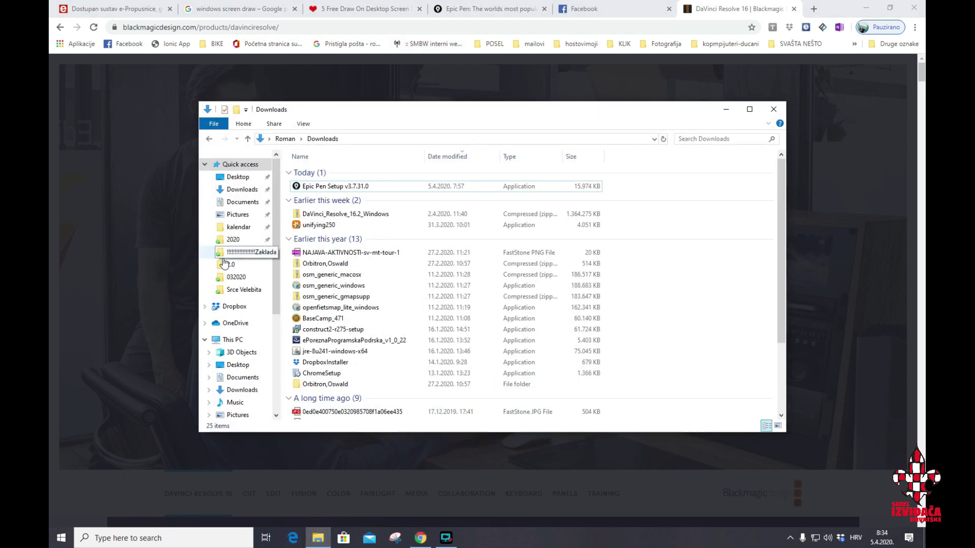
{"action": "left_click", "coordinate": [238, 191]}
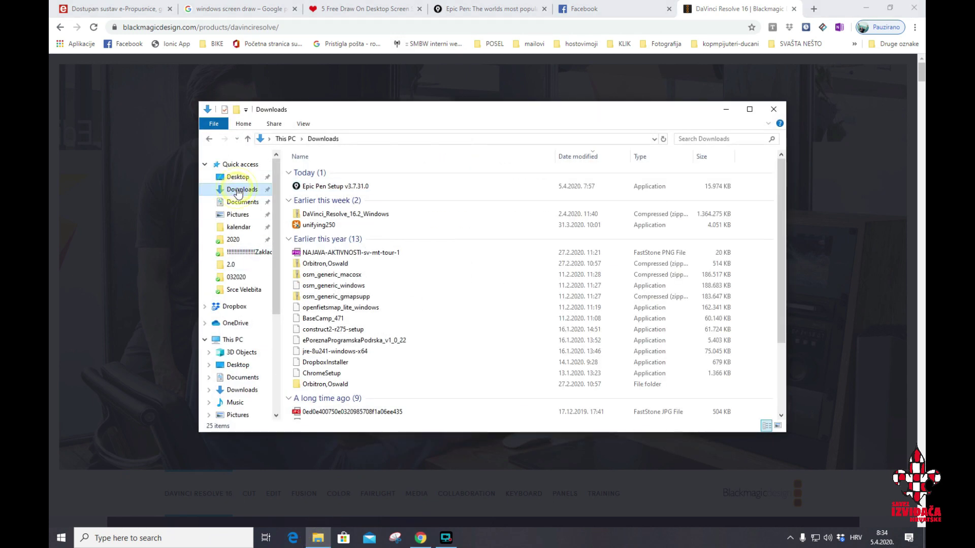
{"action": "left_click", "coordinate": [330, 215]}
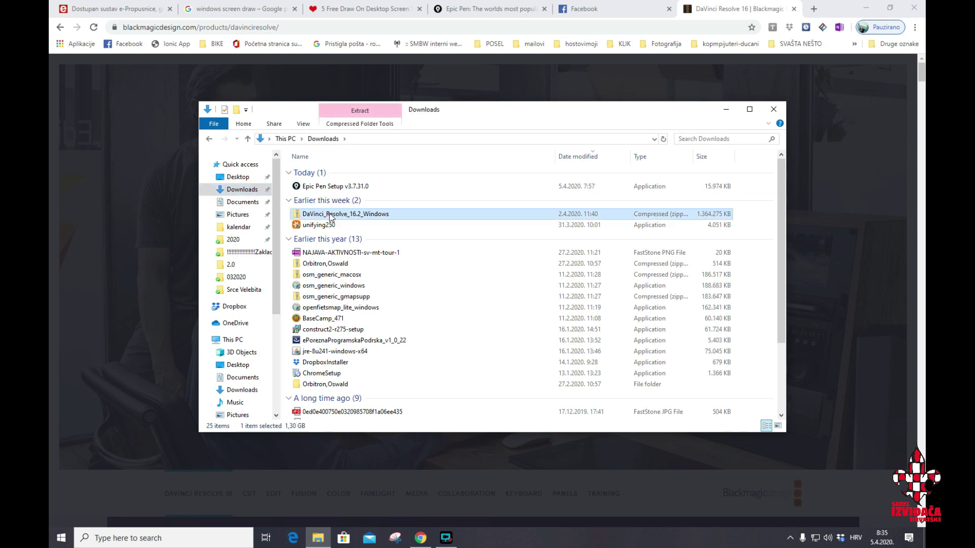
{"action": "left_click", "coordinate": [330, 215]}
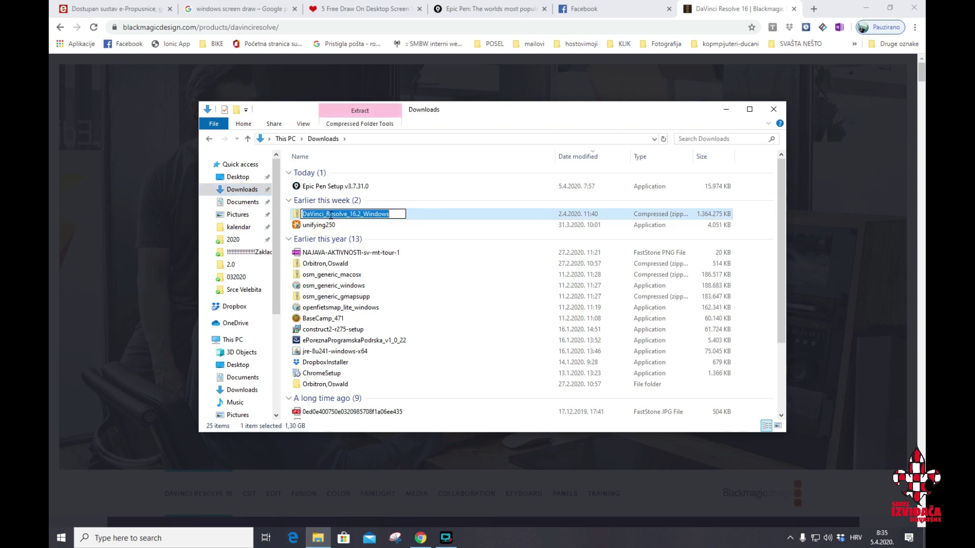
{"action": "left_click", "coordinate": [436, 213]}
{"action": "right_click", "coordinate": [414, 214]}
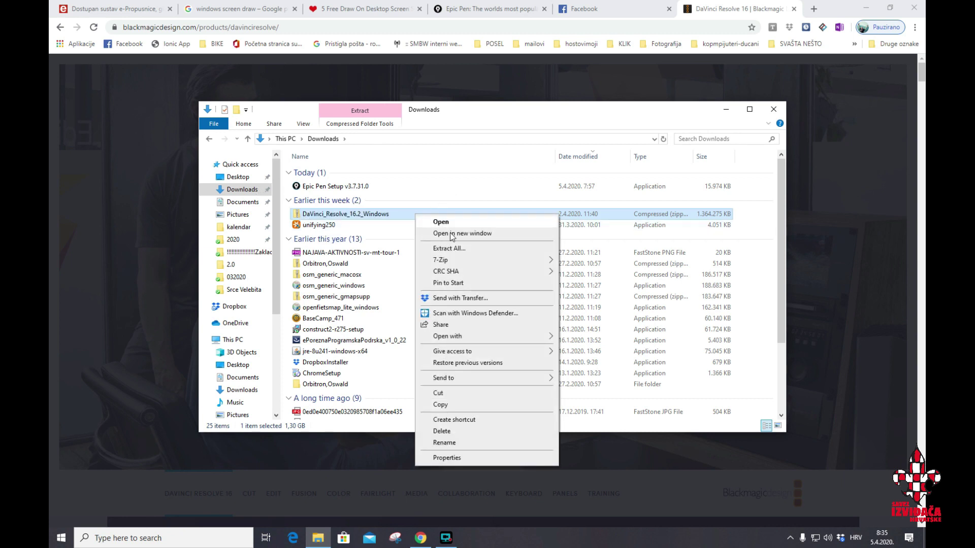
{"action": "mouse_move", "coordinate": [450, 261]}
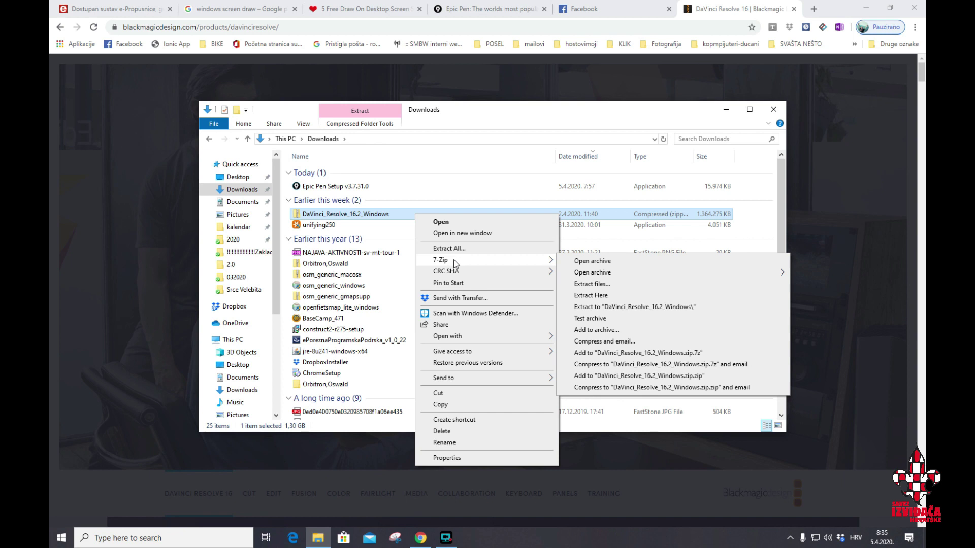
{"action": "left_click", "coordinate": [600, 308]}
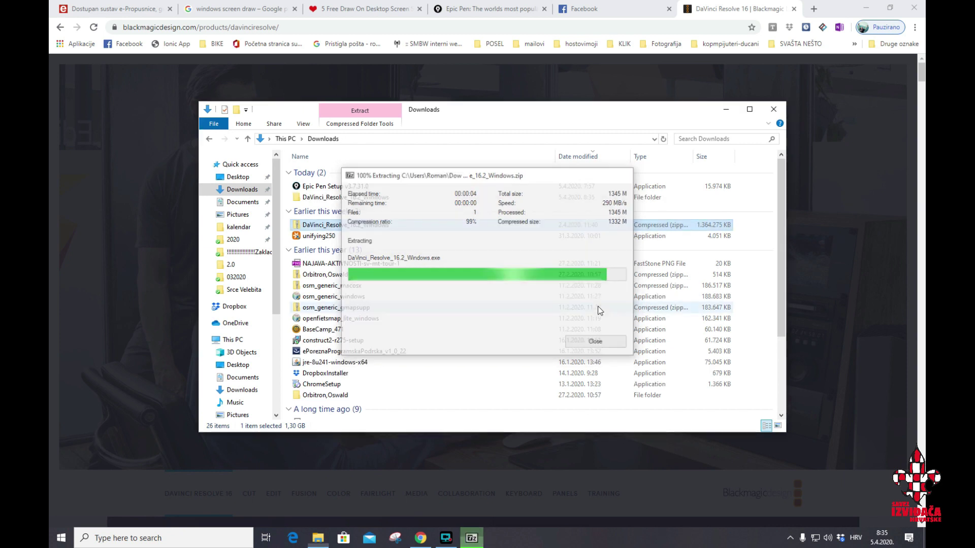
Run the extracted DaVinci_Resolve_16.2_Windows installer and start the installation with the preselected components.
{"action": "double_click", "coordinate": [309, 199]}
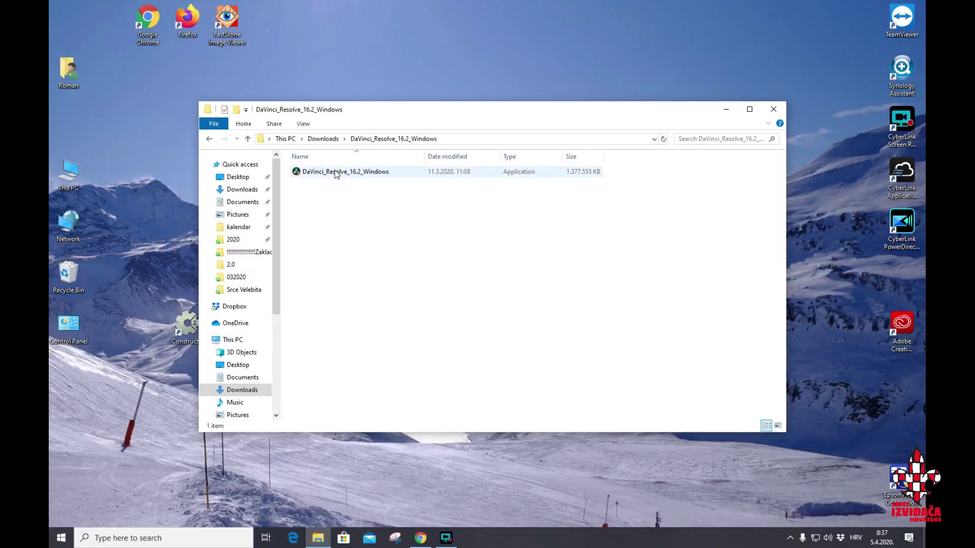
{"action": "double_click", "coordinate": [334, 172]}
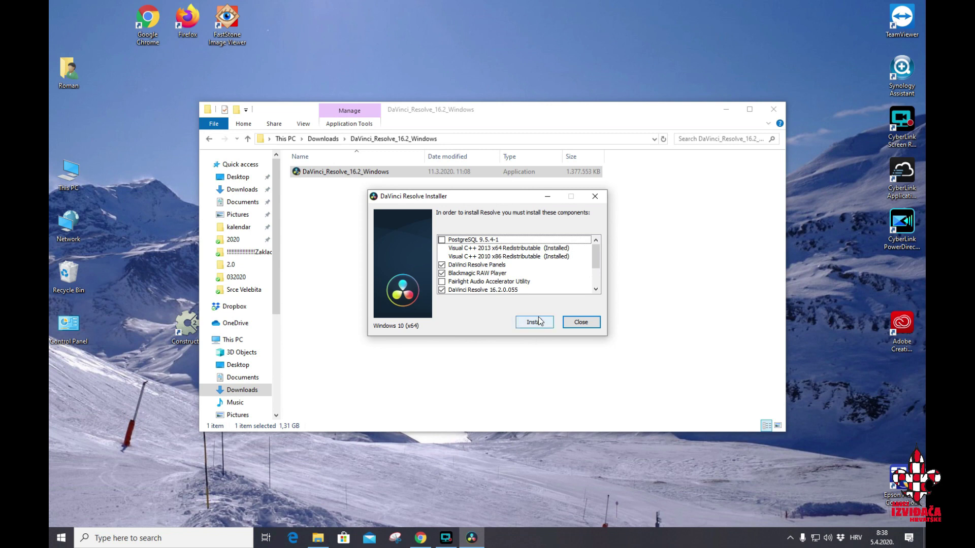
{"action": "mouse_move", "coordinate": [596, 263]}
{"action": "left_mouse_down"}
{"action": "mouse_move", "coordinate": [601, 294]}
{"action": "mouse_move", "coordinate": [598, 257]}
{"action": "left_mouse_up"}
{"action": "left_click", "coordinate": [532, 327]}
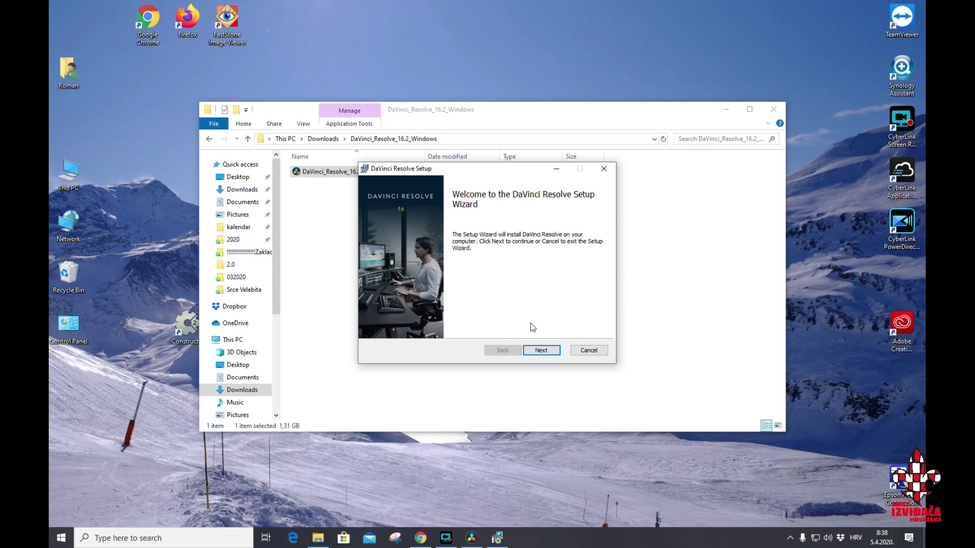
Accept the license agreement, install DaVinci Resolve to the default destination folder and finish the setup wizard.
{"action": "left_click", "coordinate": [552, 353]}
{"action": "left_click", "coordinate": [392, 328]}
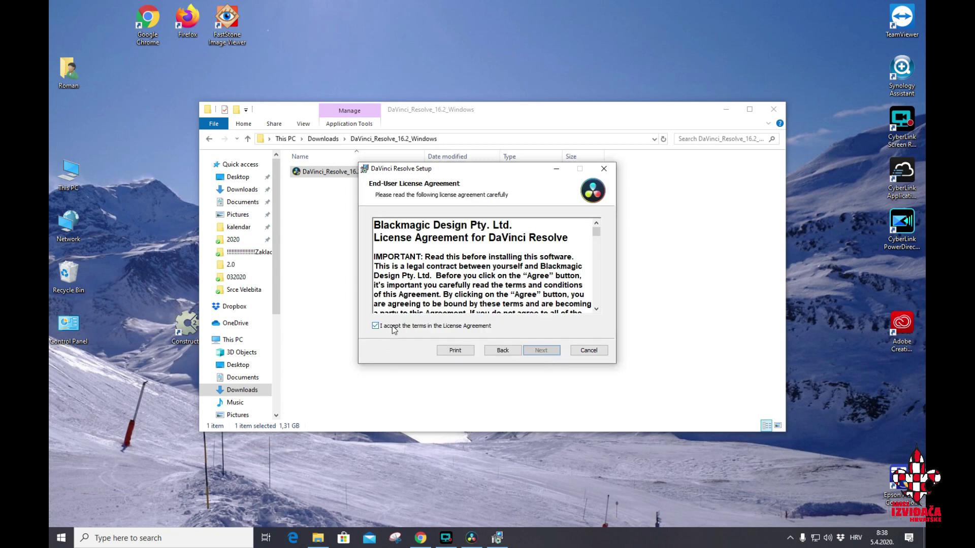
{"action": "left_click", "coordinate": [528, 353]}
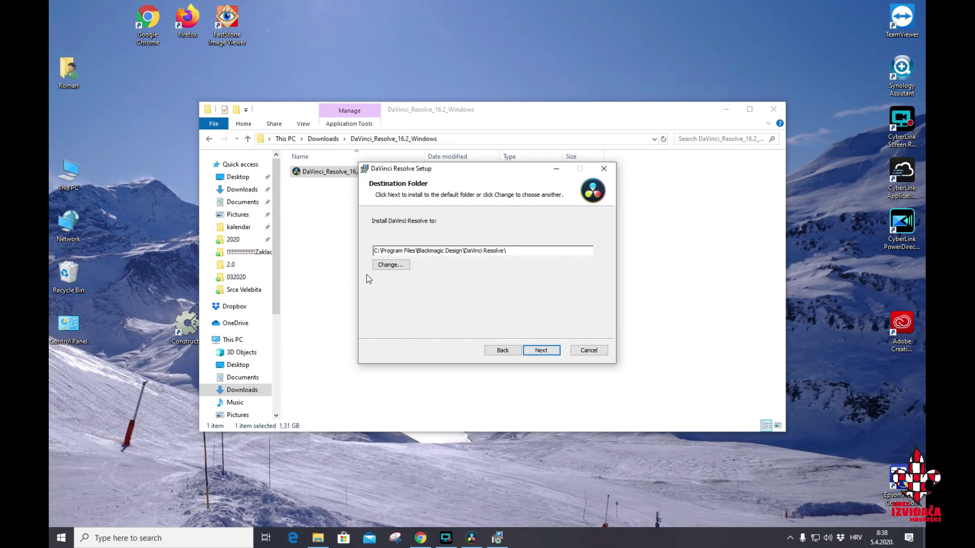
{"action": "left_click", "coordinate": [541, 350]}
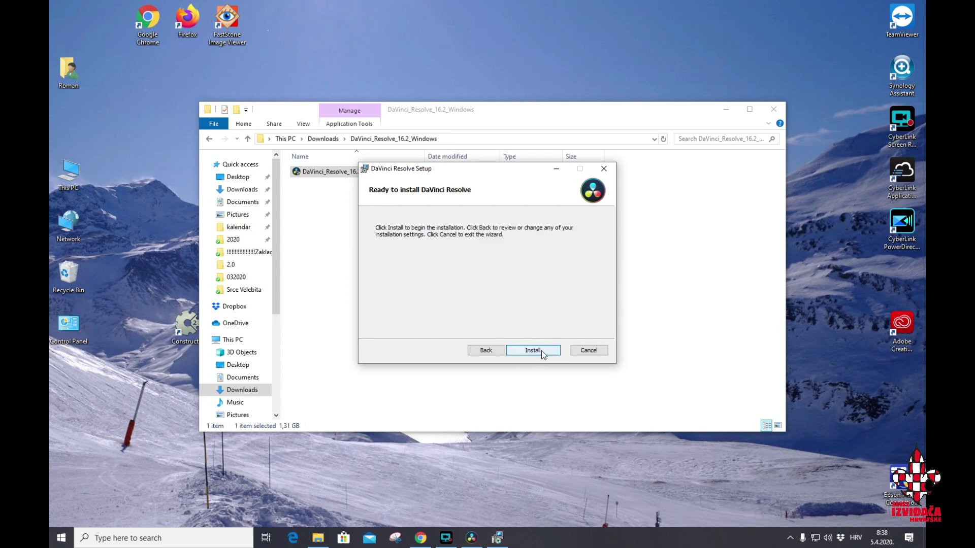
{"action": "left_click", "coordinate": [541, 350]}
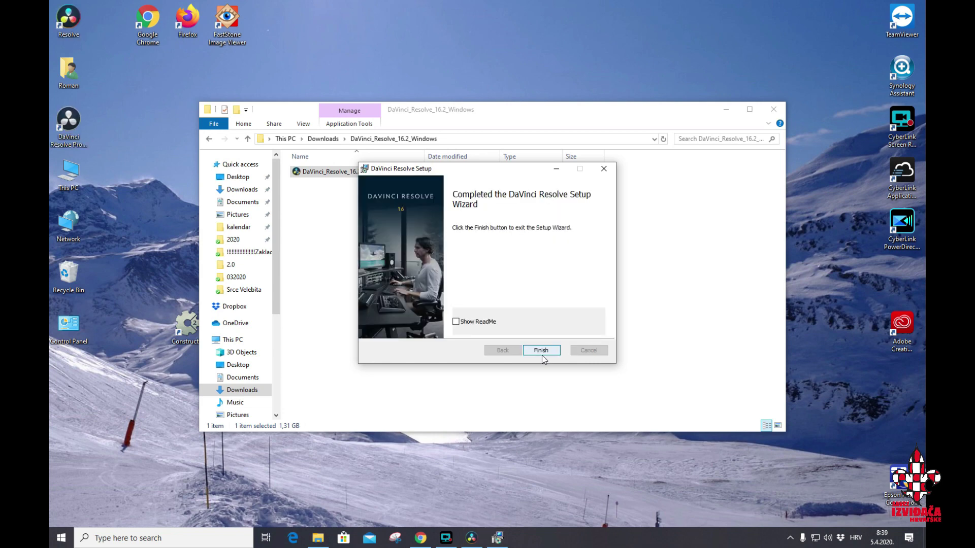
{"action": "left_click", "coordinate": [542, 350]}
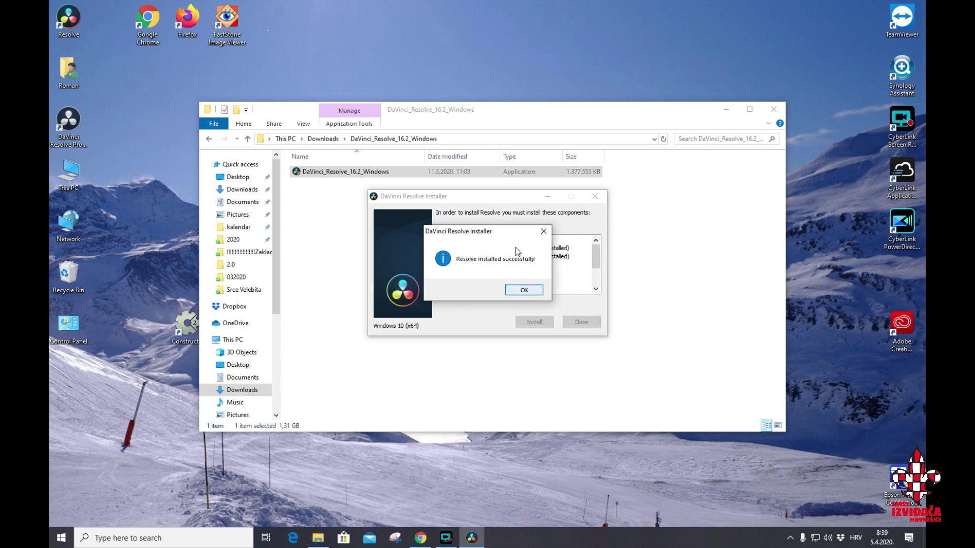
{"action": "left_click", "coordinate": [516, 292]}
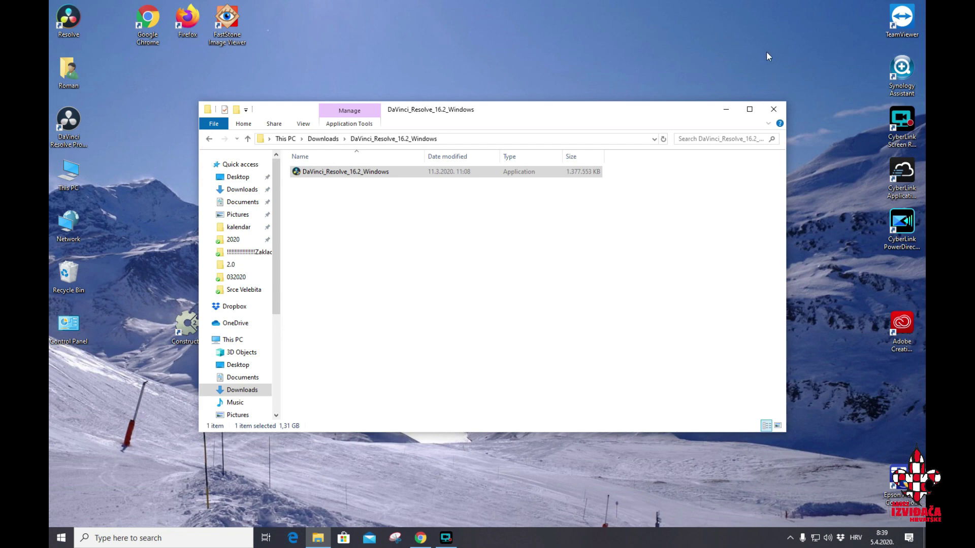
Close the installer folder, launch Resolve and go through Quick Setup's system check, skipping the welcome tour.
{"action": "left_click", "coordinate": [773, 109]}
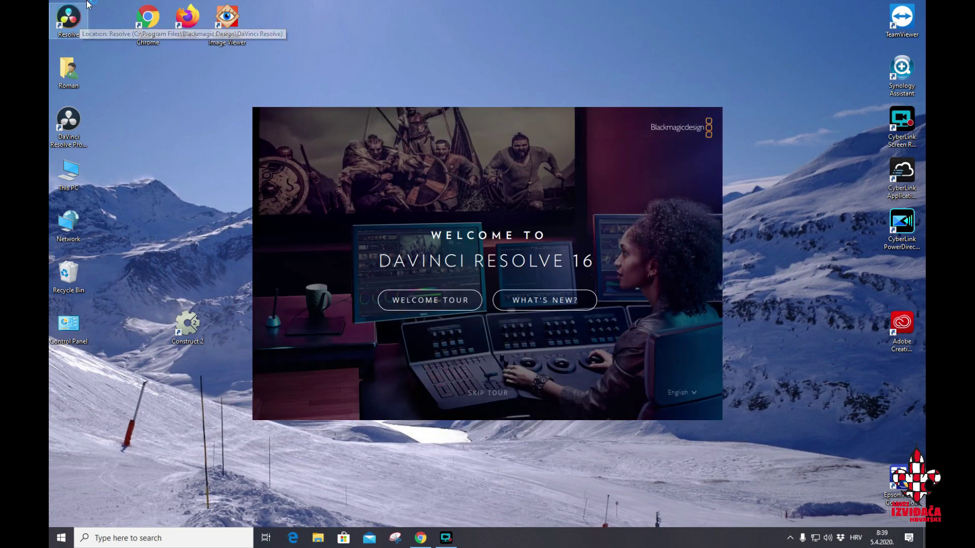
{"action": "left_click", "coordinate": [496, 393]}
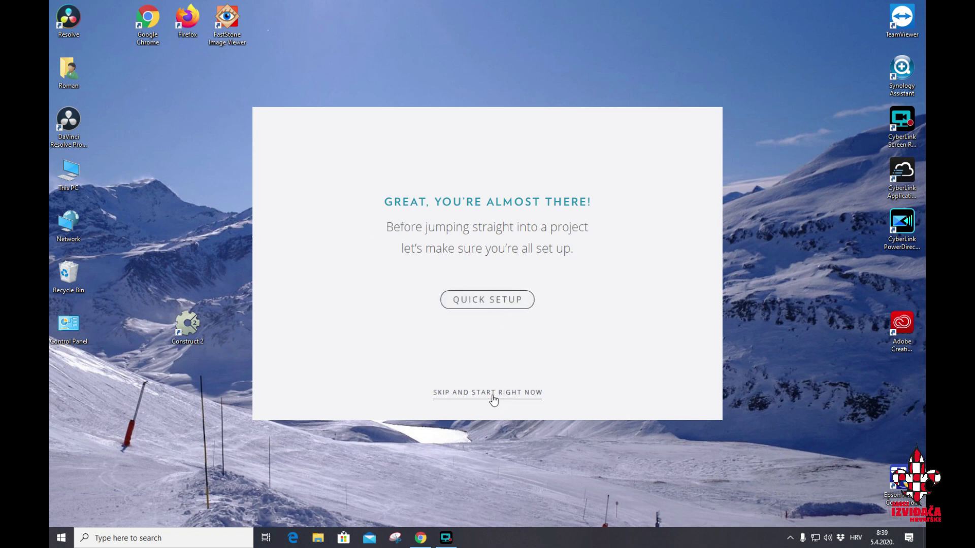
{"action": "left_click", "coordinate": [491, 303]}
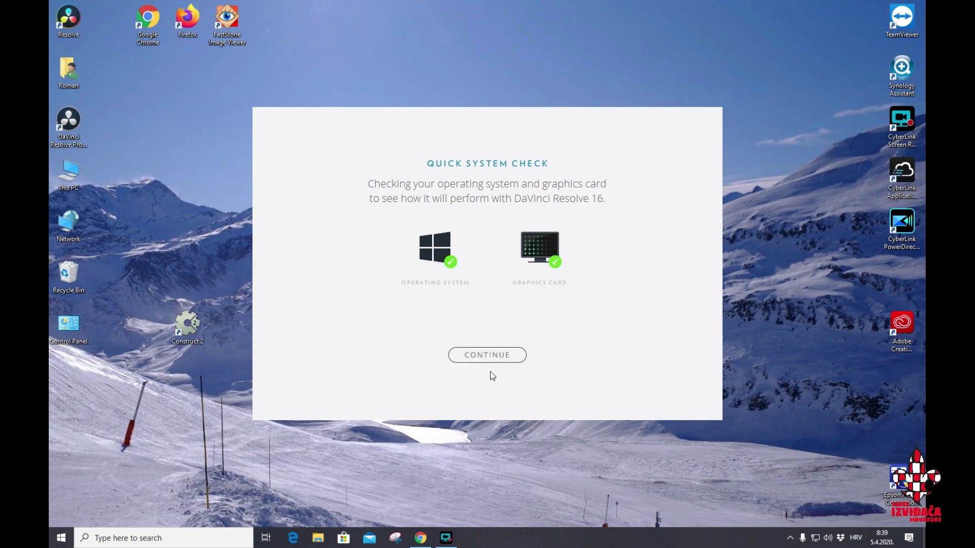
{"action": "left_click", "coordinate": [492, 358]}
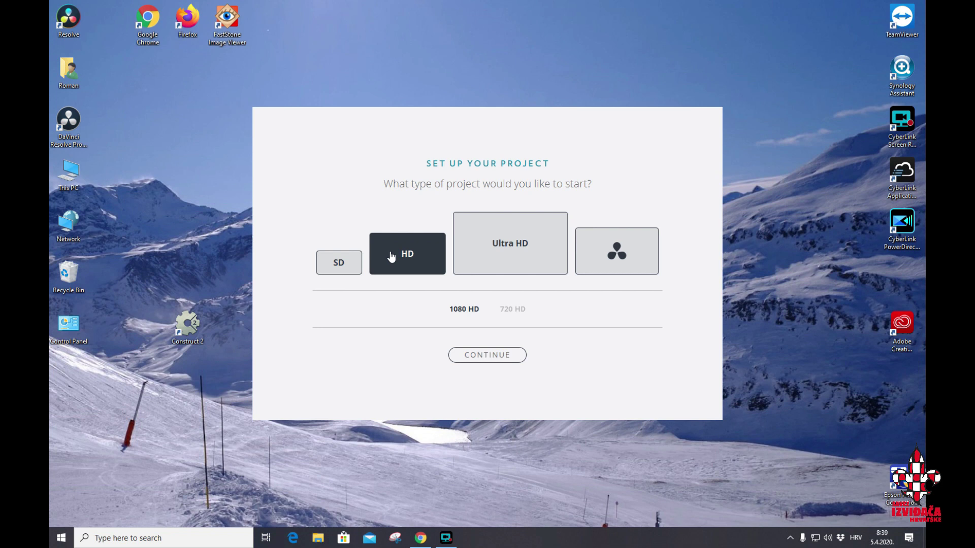
Complete the quick setup with a 1080 HD project, the default Videos media location and the DaVinci Resolve keyboard layout, and start the program.
{"action": "left_click", "coordinate": [505, 354]}
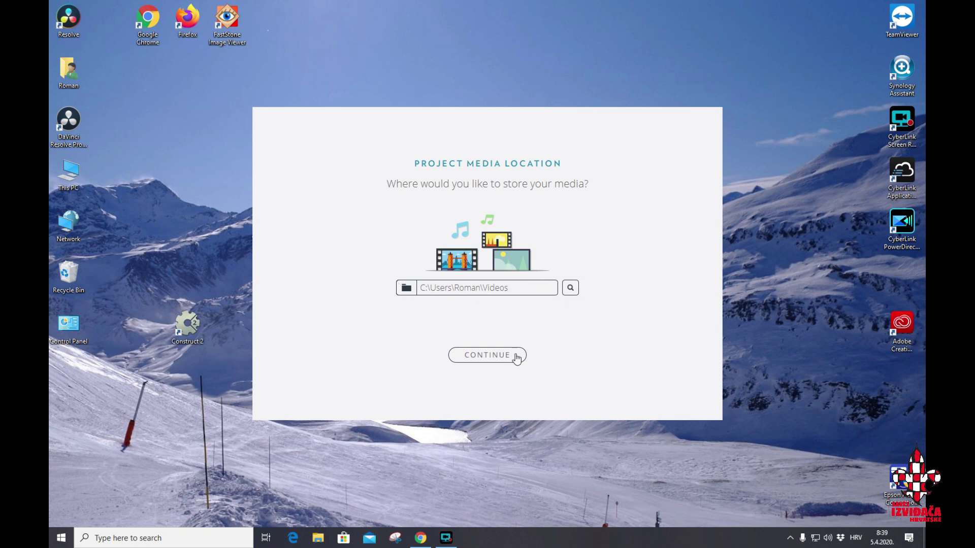
{"action": "left_click", "coordinate": [477, 358]}
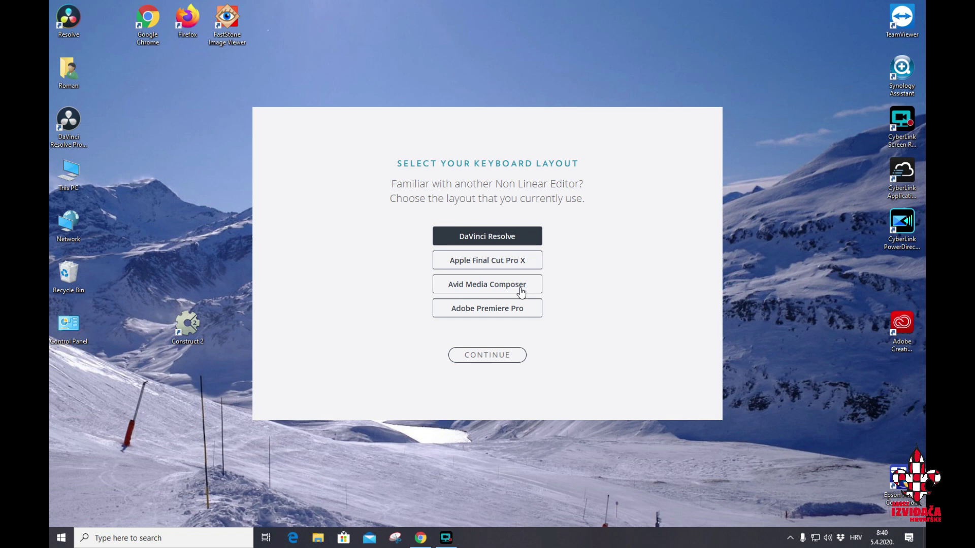
{"action": "left_click", "coordinate": [498, 354]}
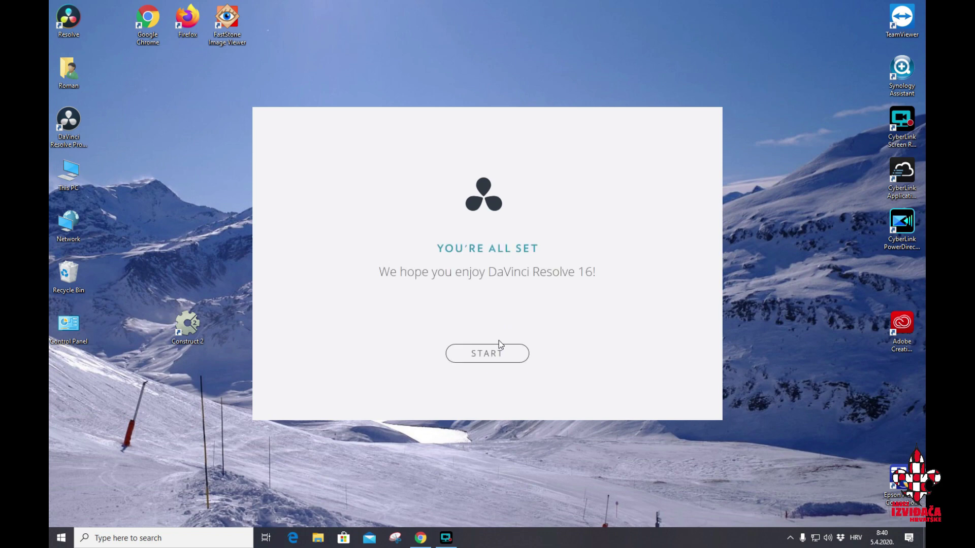
{"action": "left_click", "coordinate": [503, 347]}
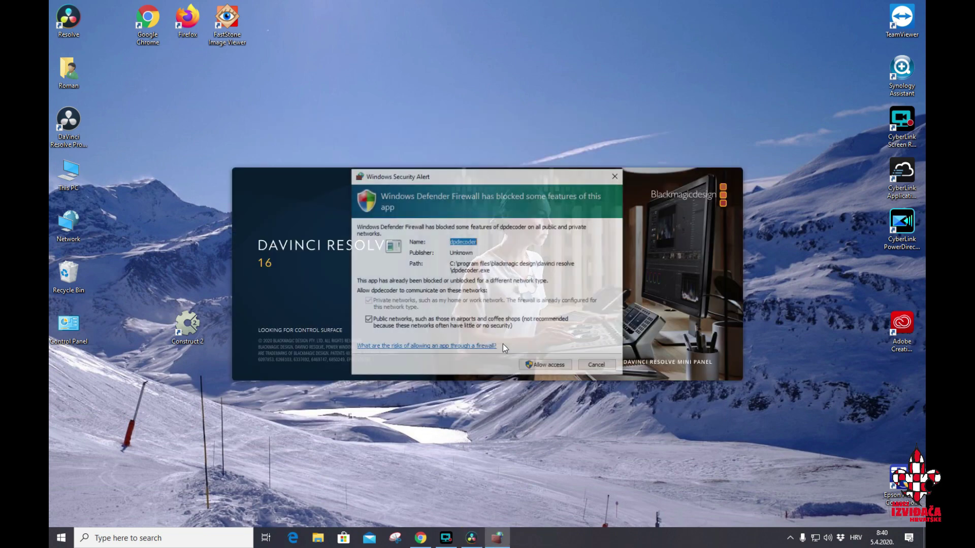
Allow dpdecoder and FusionScript services for Fusion to communicate through Windows Defender Firewall on the preselected networks.
{"action": "left_click", "coordinate": [551, 365]}
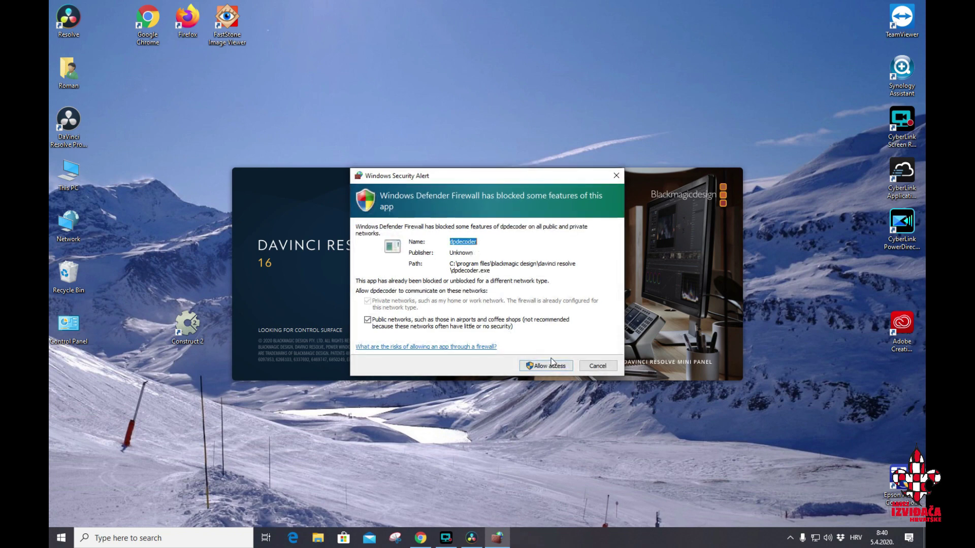
{"action": "left_click", "coordinate": [551, 366]}
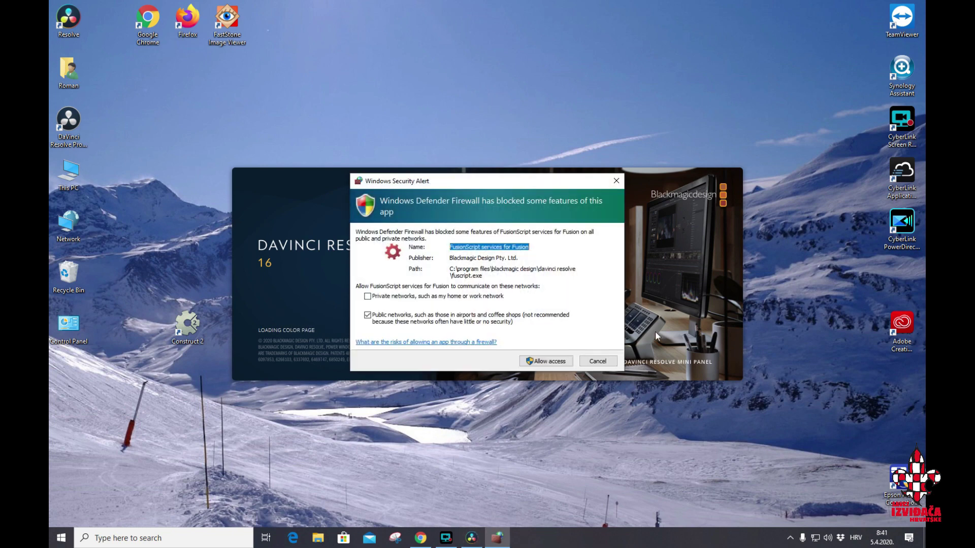
{"action": "left_click", "coordinate": [558, 361]}
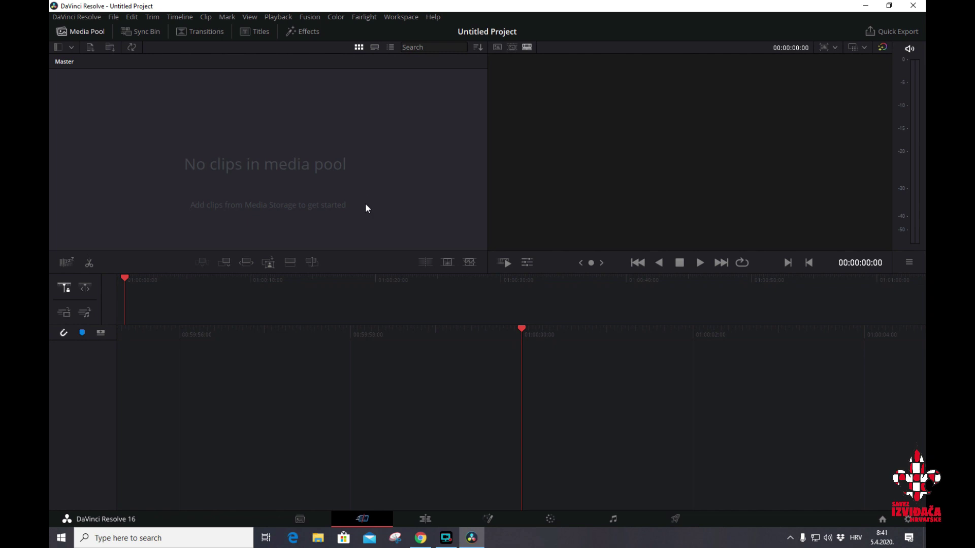
Look through the Media, Cut, Edit, Fusion, Color, Fairlight and Deliver pages of the empty project.
{"action": "left_click", "coordinate": [300, 518]}
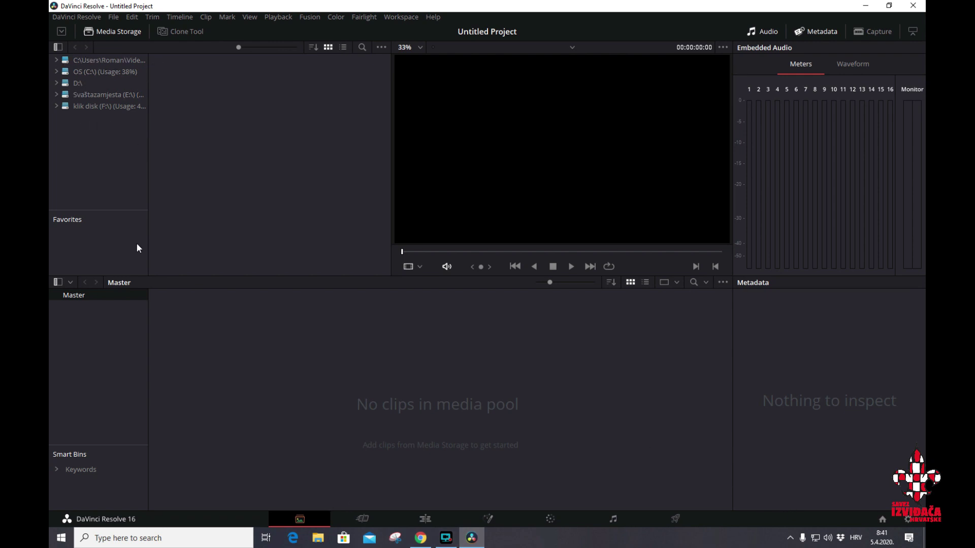
{"action": "left_click", "coordinate": [365, 519]}
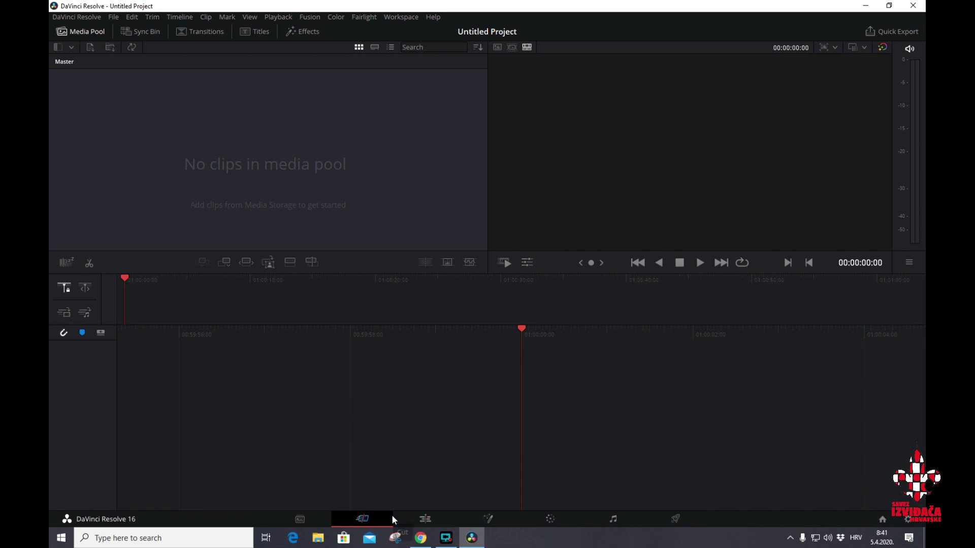
{"action": "left_click", "coordinate": [416, 514]}
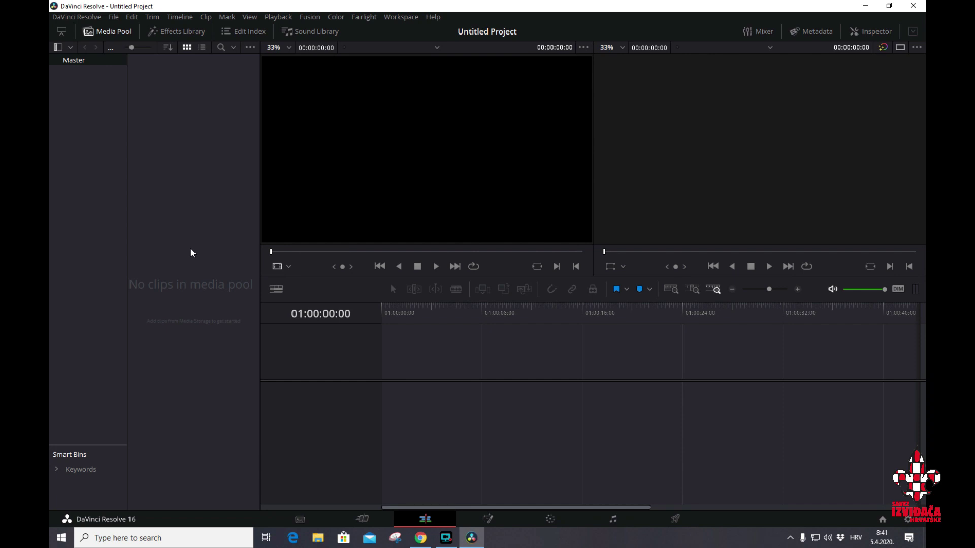
{"action": "left_click", "coordinate": [492, 518]}
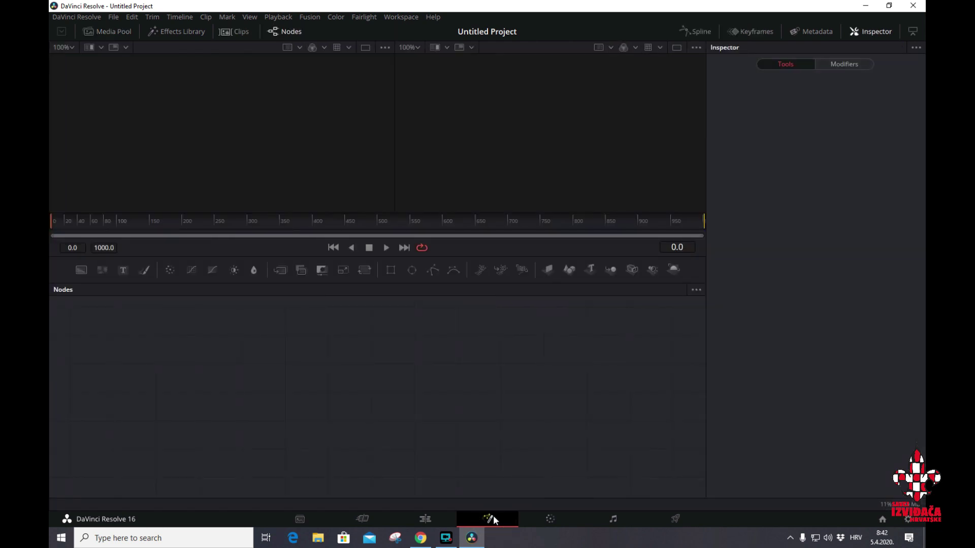
{"action": "left_click", "coordinate": [551, 518]}
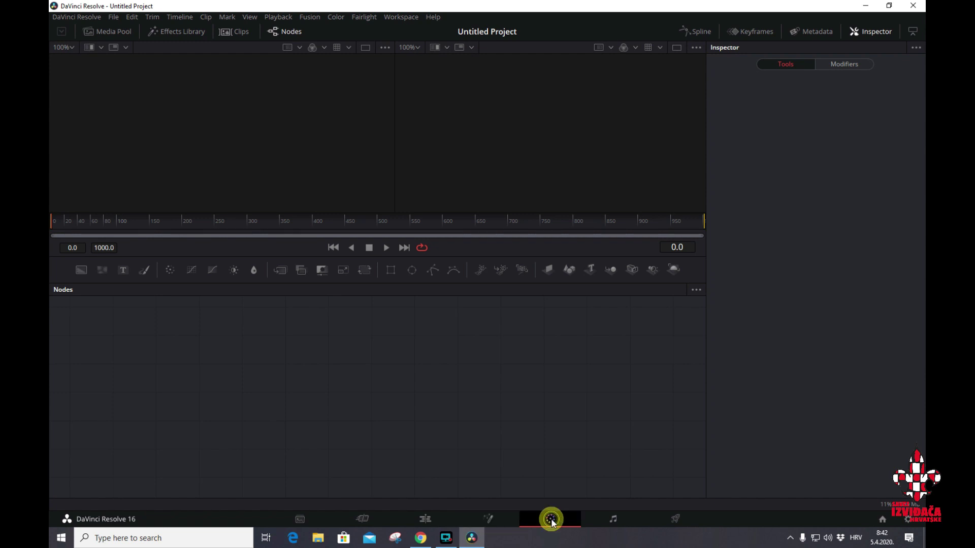
{"action": "left_click", "coordinate": [511, 519]}
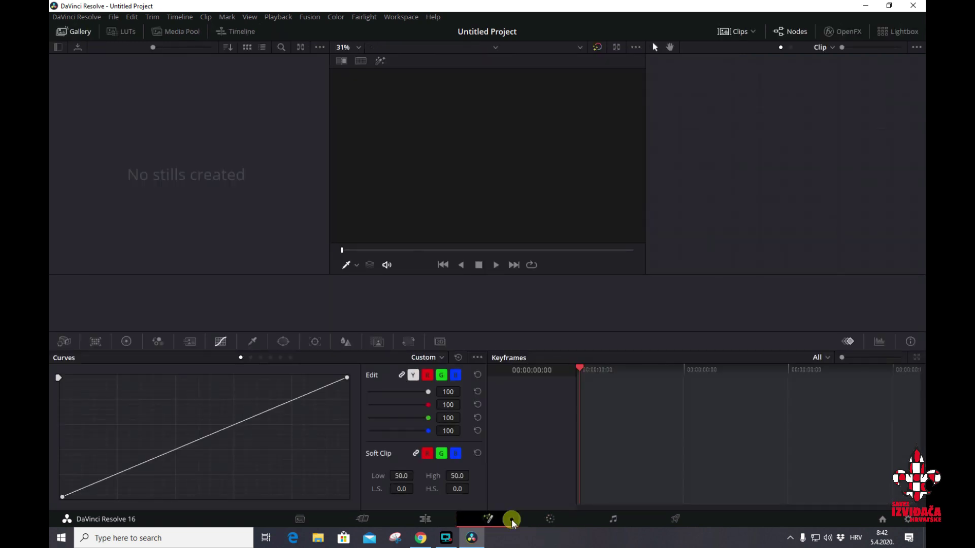
{"action": "left_click", "coordinate": [538, 523]}
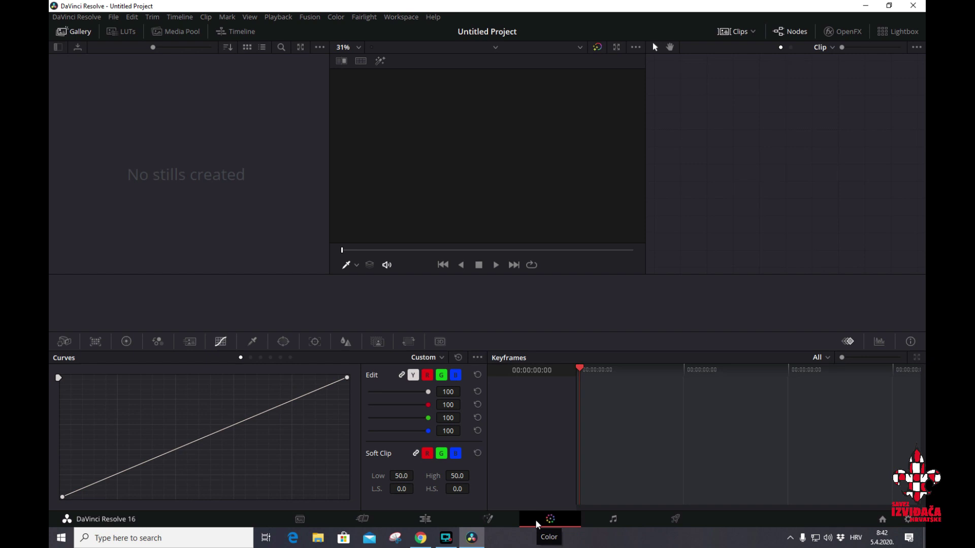
{"action": "left_click", "coordinate": [615, 521]}
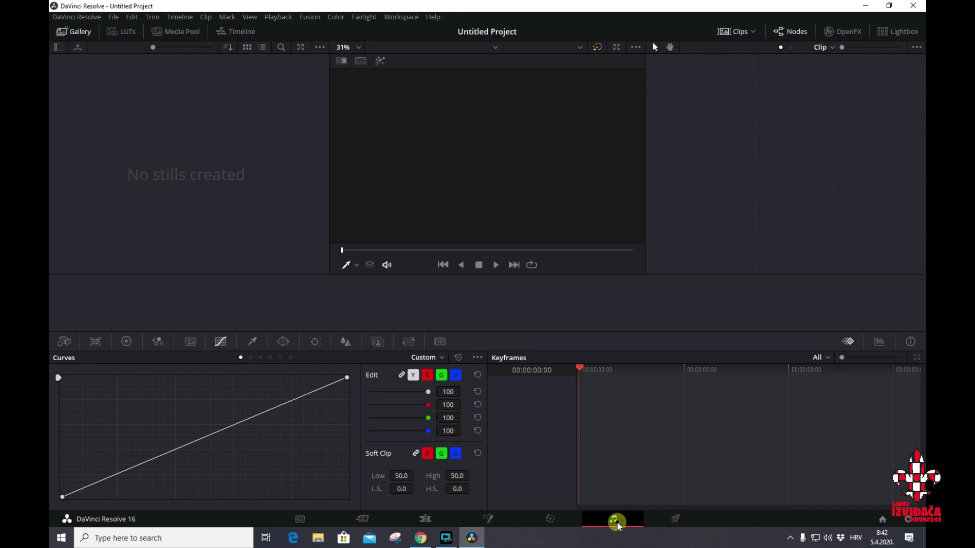
{"action": "left_click", "coordinate": [675, 518]}
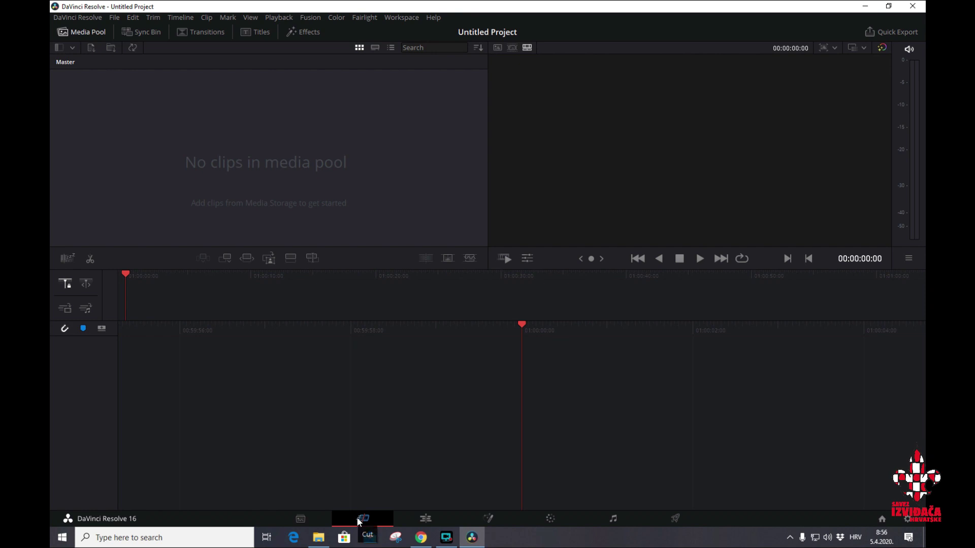
Import the media folder VIDEO _ RUŠENJE ŠATORA from USB Drive (G:) on the Cut page, changing the timeline frame rate to match the clips.
{"action": "left_click", "coordinate": [109, 49]}
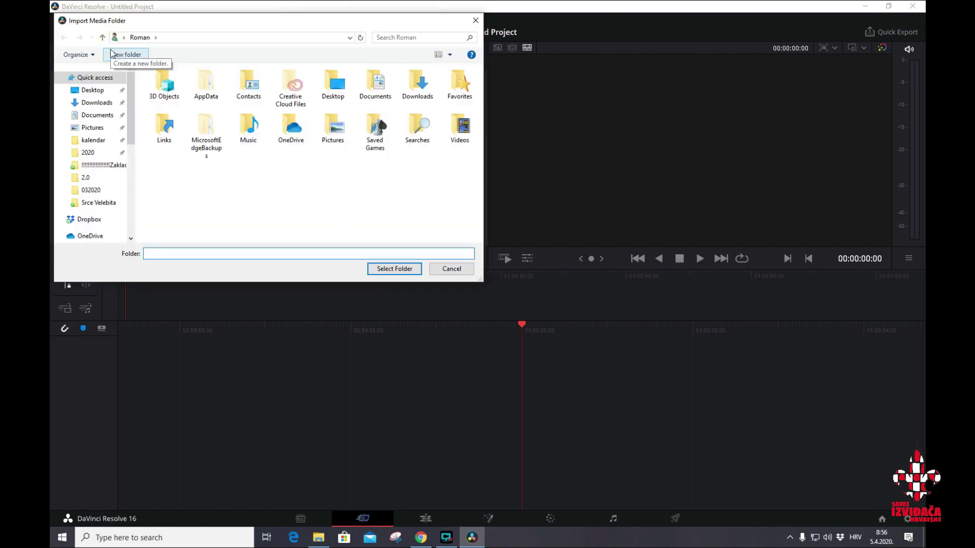
{"action": "scroll", "coordinate": [127, 122], "scroll_direction": "down", "scroll_amount": 5}
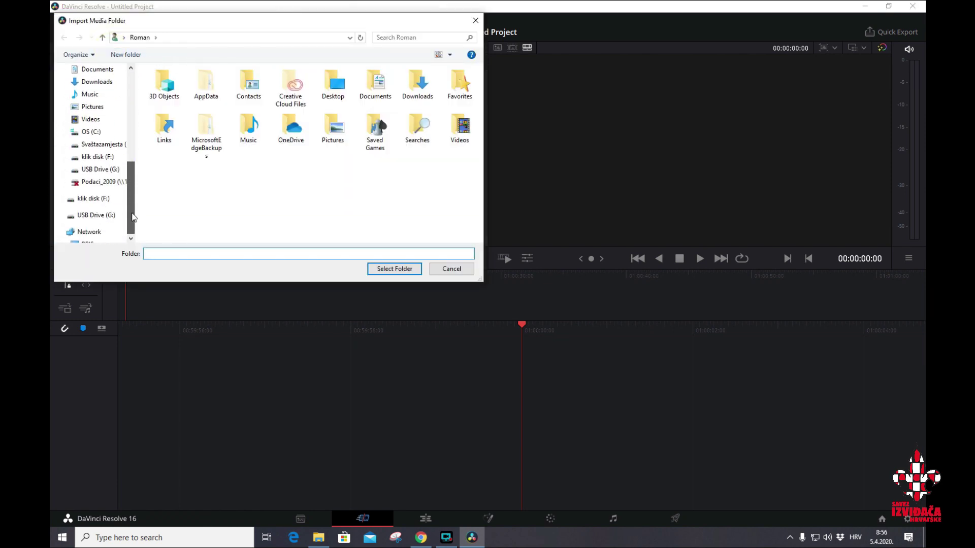
{"action": "left_click", "coordinate": [103, 169]}
{"action": "left_click", "coordinate": [165, 128]}
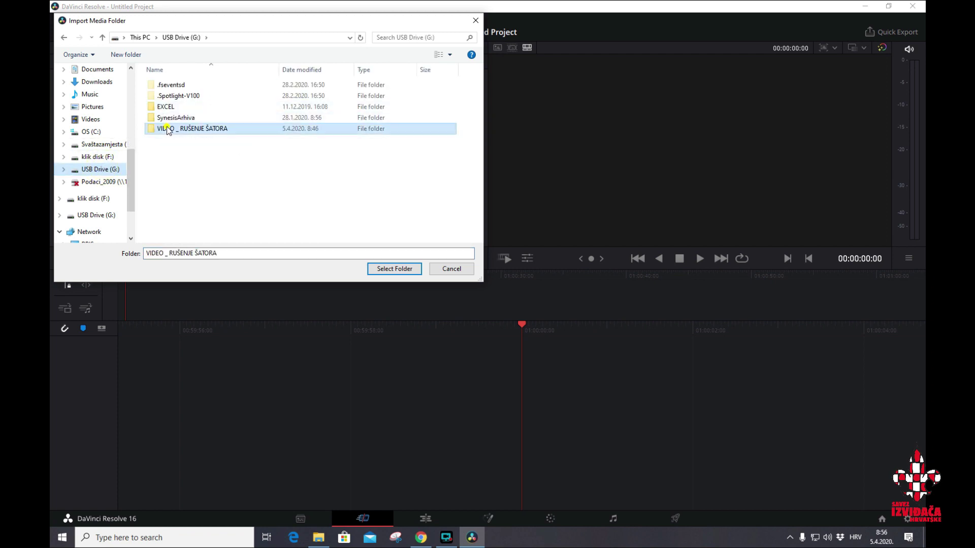
{"action": "left_click", "coordinate": [393, 269]}
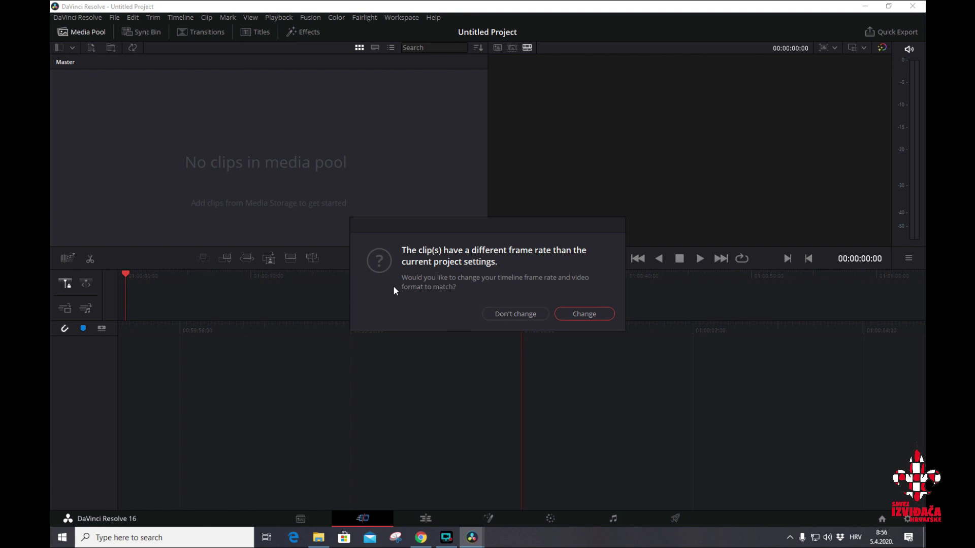
{"action": "left_click", "coordinate": [606, 314]}
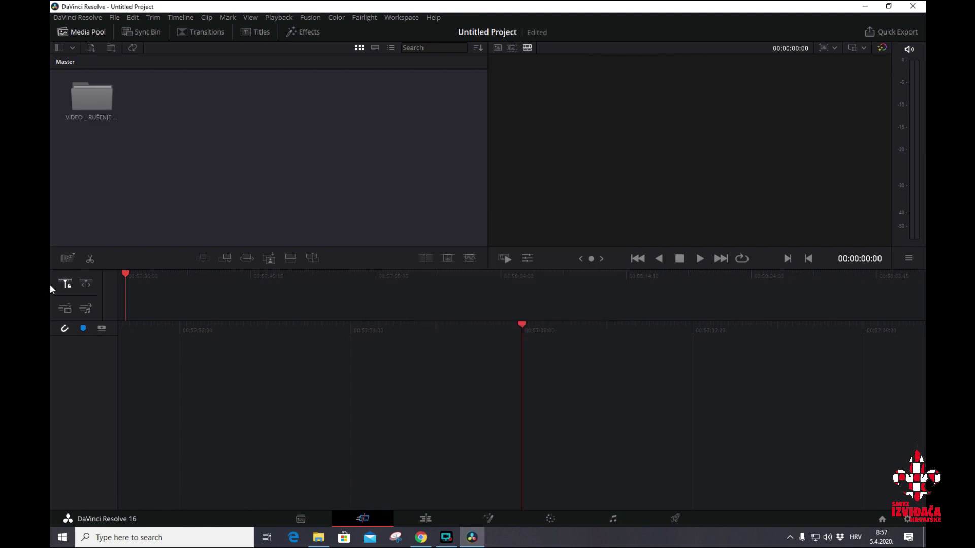
Examine the contents of the imported VIDEO _ RUŠENJE ŠATORA bin and its Video šatorijada subfolder.
{"action": "double_click", "coordinate": [99, 98]}
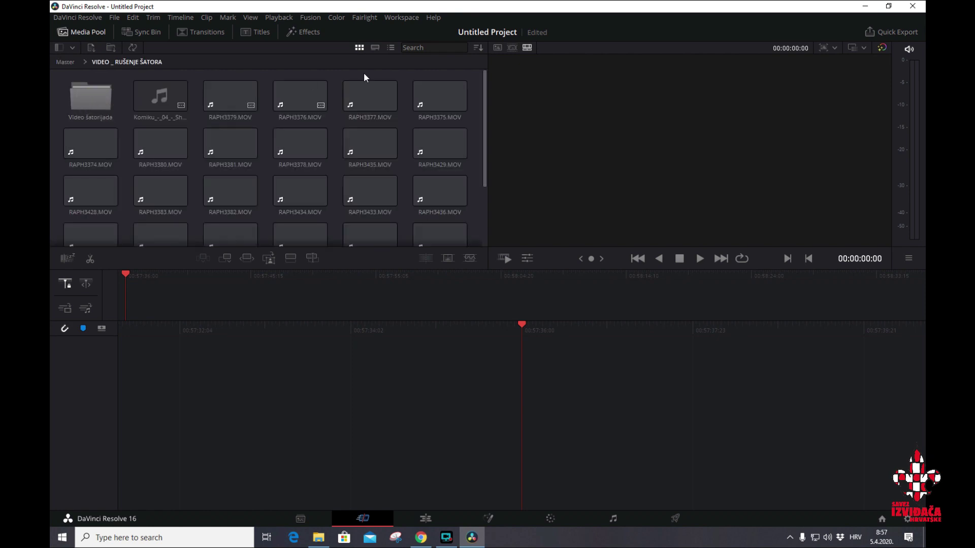
{"action": "double_click", "coordinate": [89, 97]}
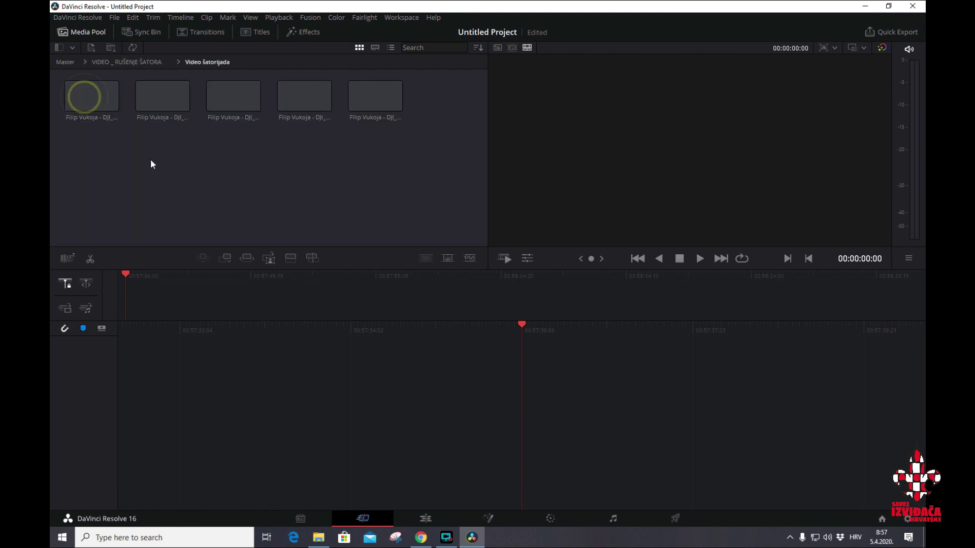
{"action": "left_click", "coordinate": [144, 62]}
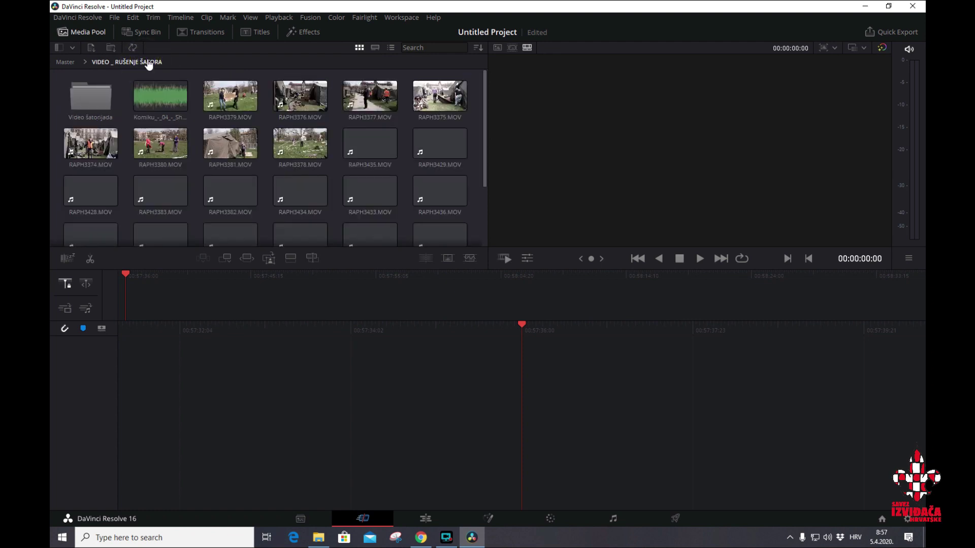
Place the clip RAPH3376.MOV at the start of a new timeline on the Edit page.
{"action": "left_click", "coordinate": [426, 520]}
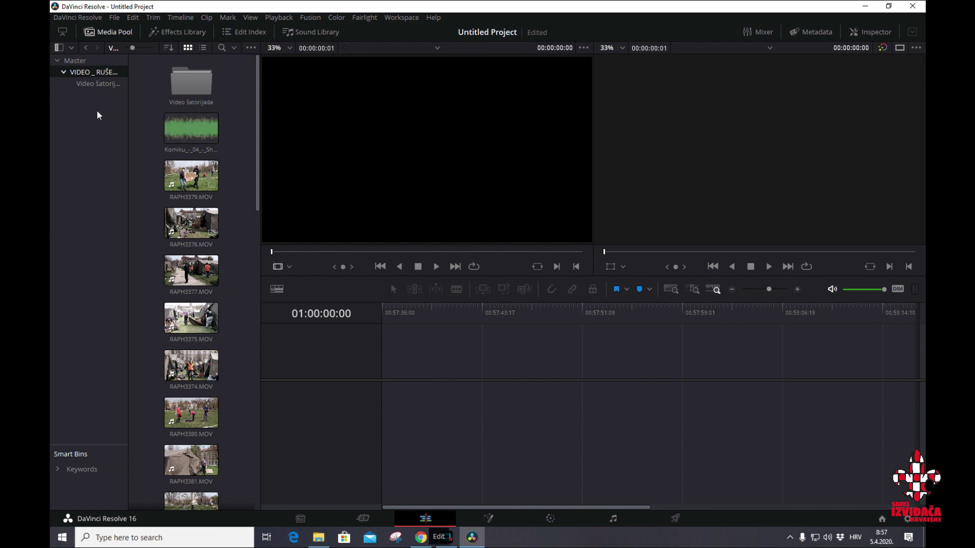
{"action": "left_click", "coordinate": [197, 321]}
{"action": "left_click", "coordinate": [194, 232]}
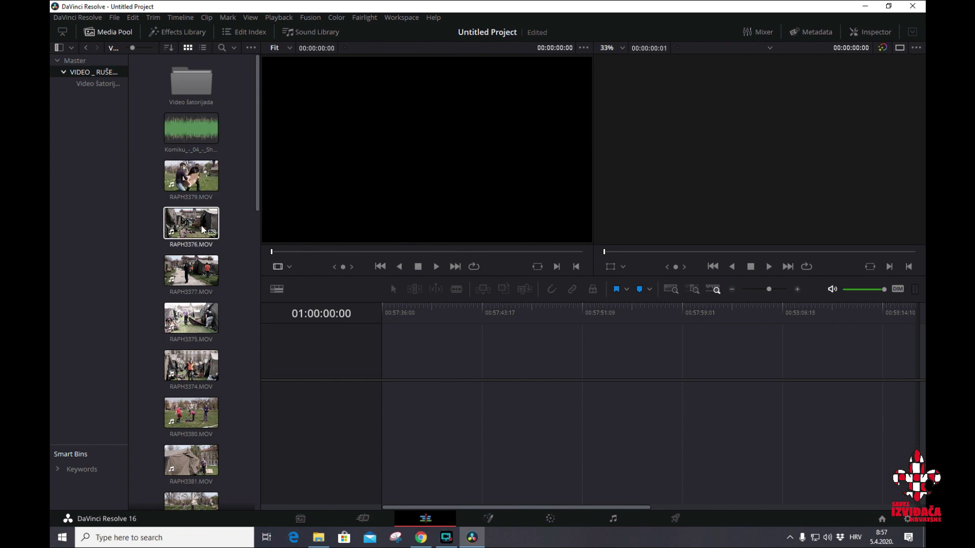
{"action": "left_click_drag", "start_coordinate": [194, 233], "coordinate": [388, 407]}
{"action": "left_click", "coordinate": [431, 401]}
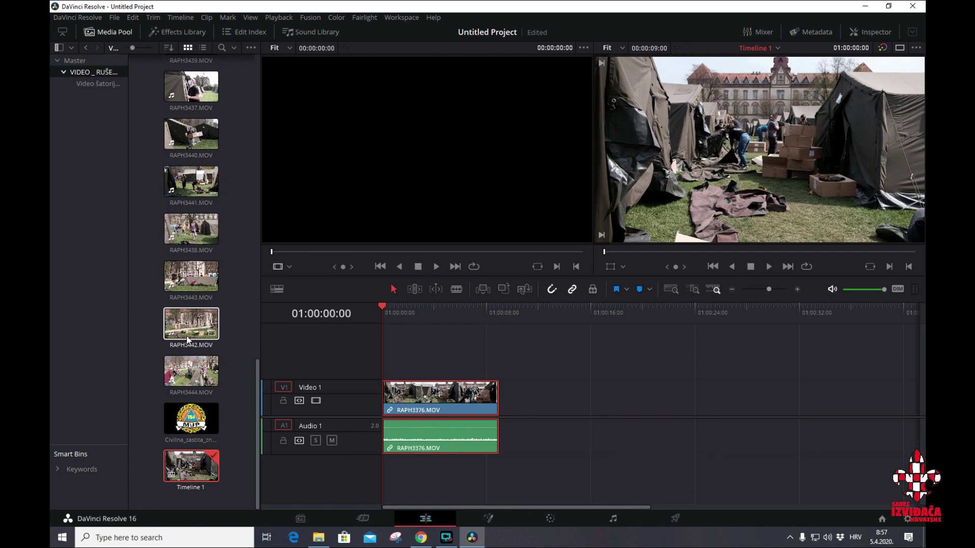
Append RAPH3442.MOV and the DJI_0326.MOV drone clip from the Video šatorijada bin to the end of Video 1.
{"action": "left_click_drag", "start_coordinate": [190, 333], "coordinate": [519, 413]}
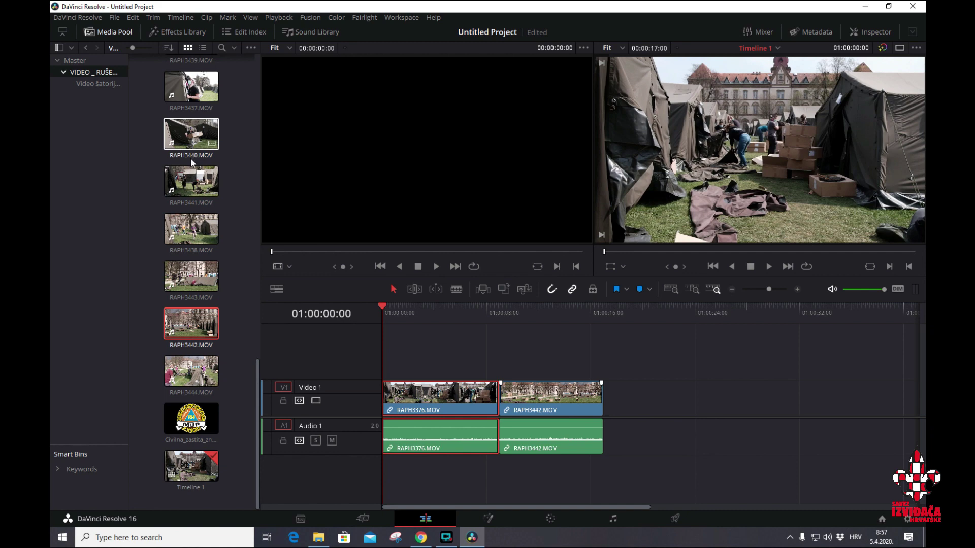
{"action": "scroll", "coordinate": [190, 157], "scroll_direction": "up", "scroll_amount": 15}
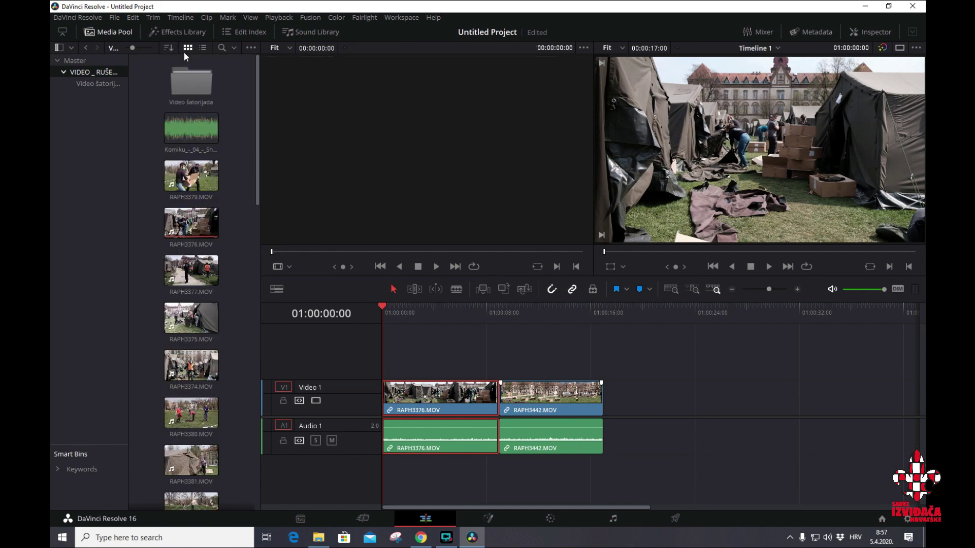
{"action": "double_click", "coordinate": [191, 81]}
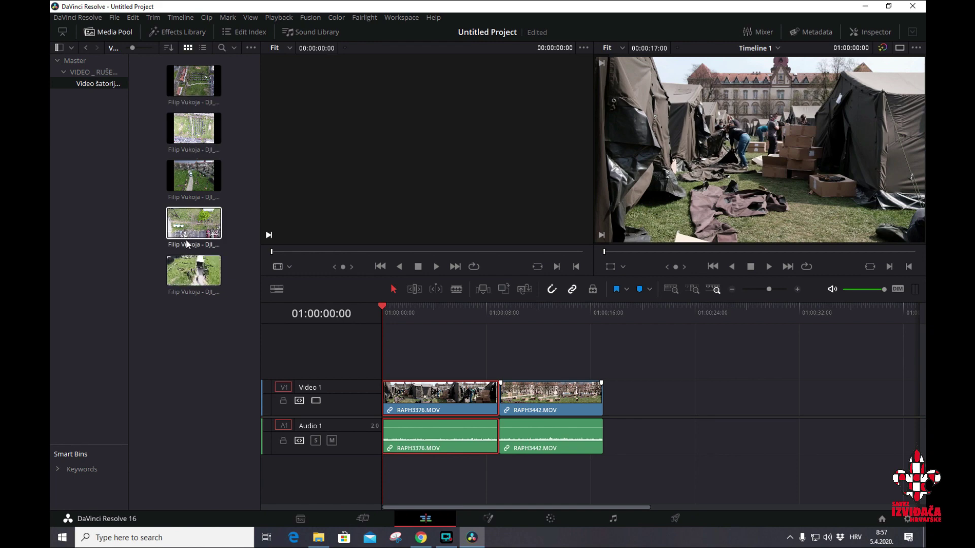
{"action": "left_click_drag", "start_coordinate": [193, 272], "coordinate": [618, 414]}
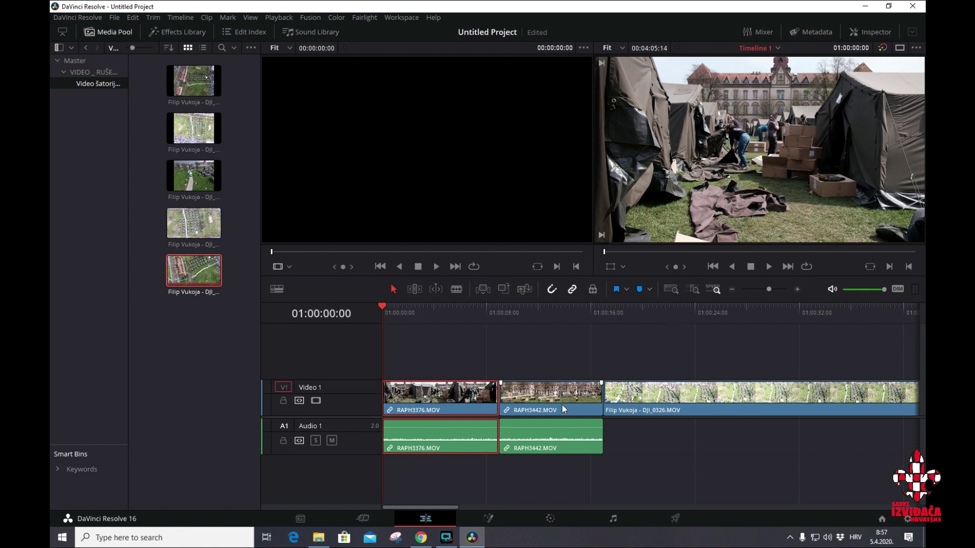
Inspect the linked audio of the first two timeline clips and briefly play the drone clip from 01:00:21:21.
{"action": "left_click", "coordinate": [546, 442]}
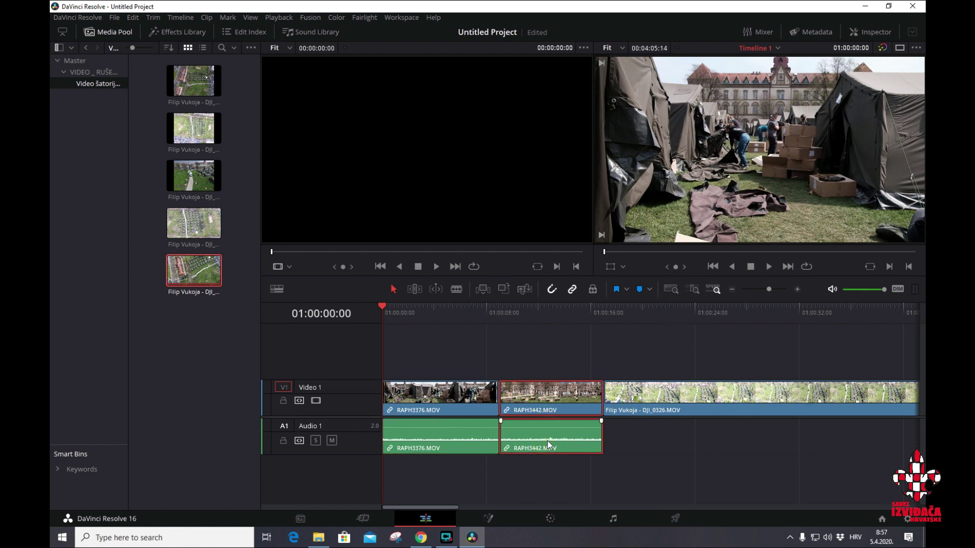
{"action": "right_click", "coordinate": [548, 445]}
{"action": "key", "text": "Escape"}
{"action": "left_click", "coordinate": [433, 443]}
{"action": "left_click", "coordinate": [667, 306]}
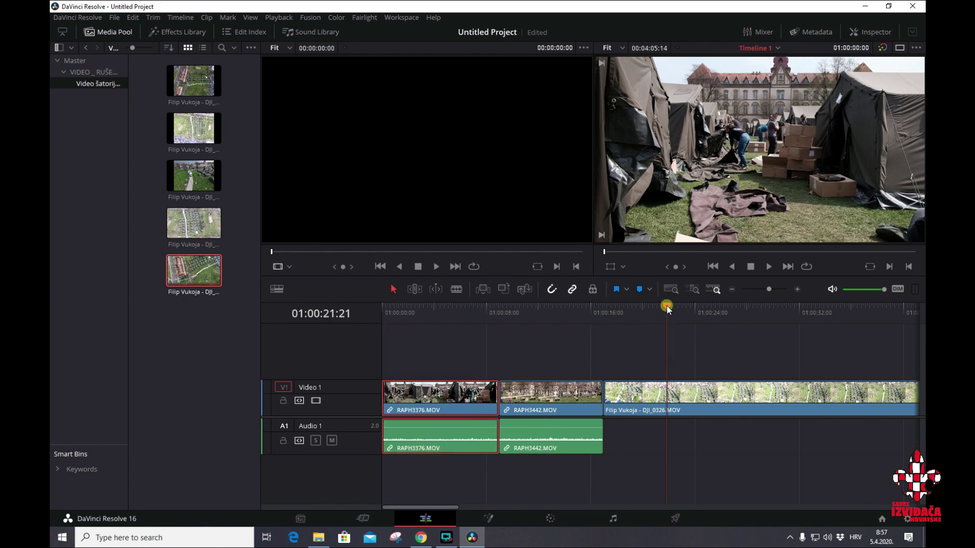
{"action": "key", "text": "space"}
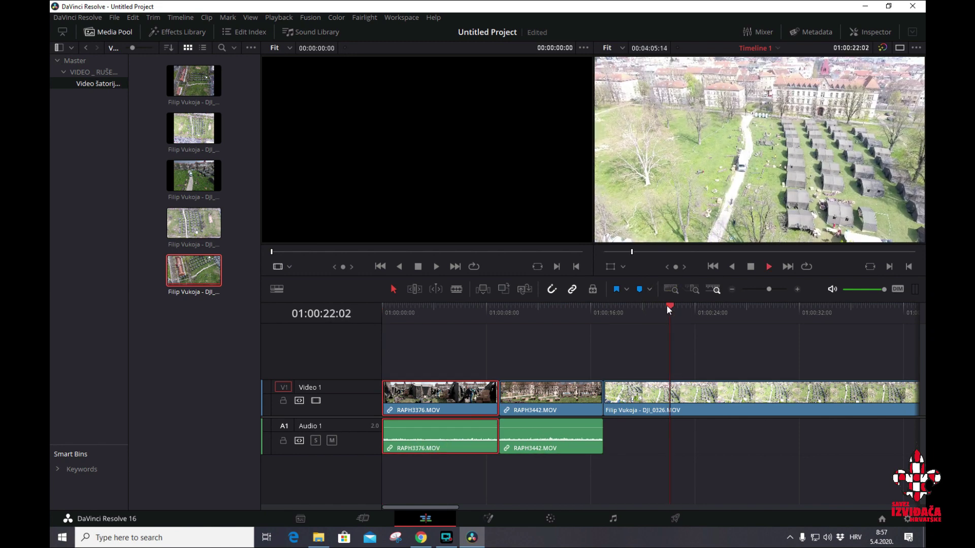
{"action": "key", "text": "space"}
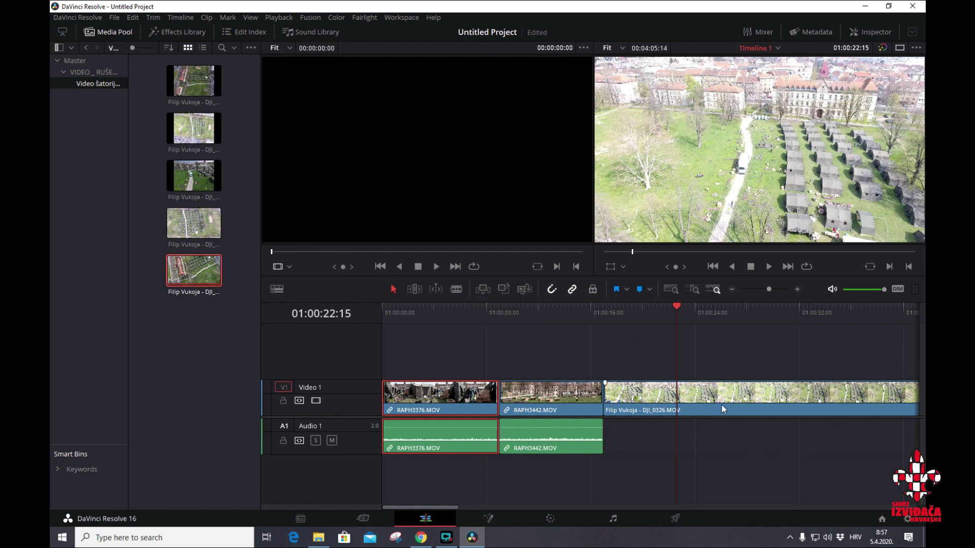
Examine the timeline at different zoom levels, from the whole sequence down to the individual clips.
{"action": "left_click_drag", "start_coordinate": [426, 507], "coordinate": [425, 486]}
{"action": "left_click", "coordinate": [732, 289]}
{"action": "left_click", "coordinate": [732, 291]}
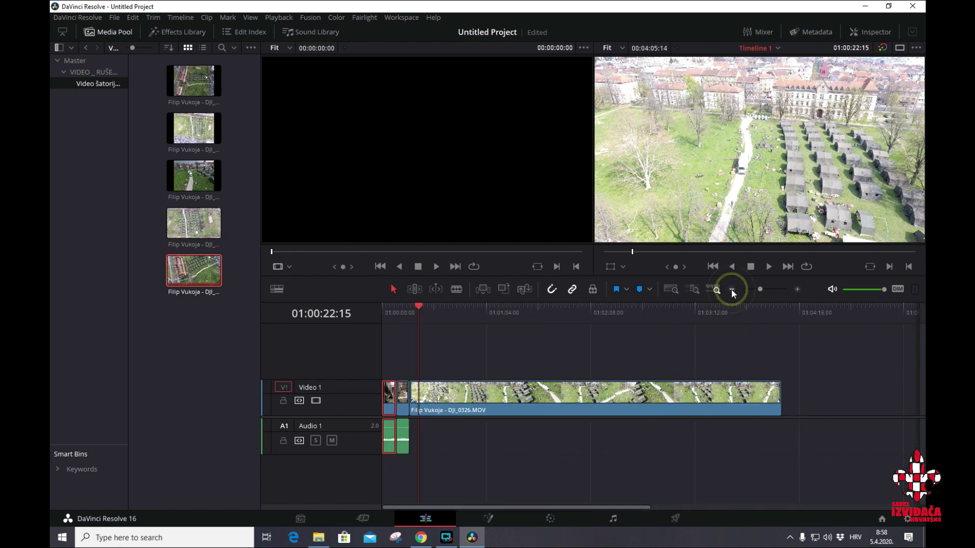
{"action": "left_click", "coordinate": [798, 290]}
{"action": "left_click", "coordinate": [798, 289]}
{"action": "left_click", "coordinate": [797, 290]}
{"action": "left_click", "coordinate": [797, 290]}
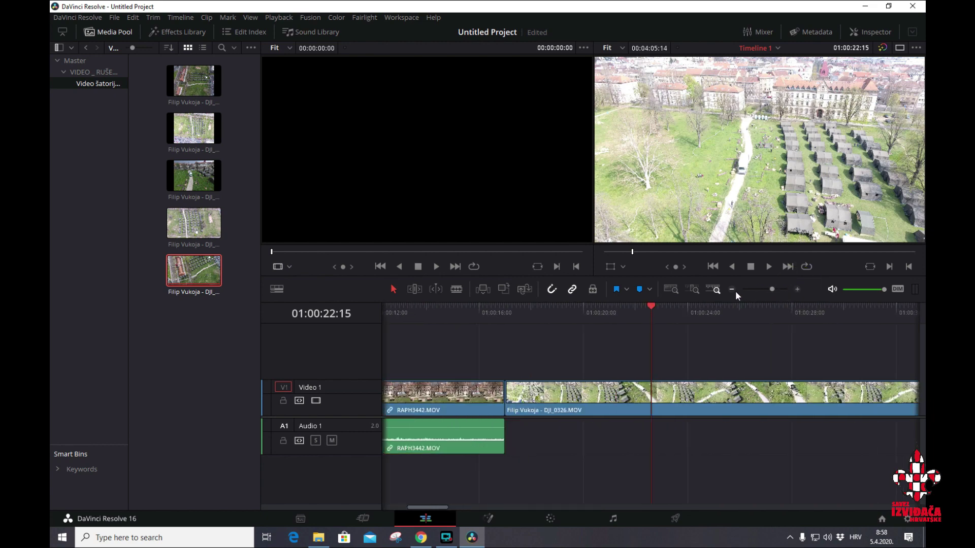
{"action": "left_click", "coordinate": [735, 293]}
{"action": "left_click", "coordinate": [735, 293]}
{"action": "left_click", "coordinate": [735, 292]}
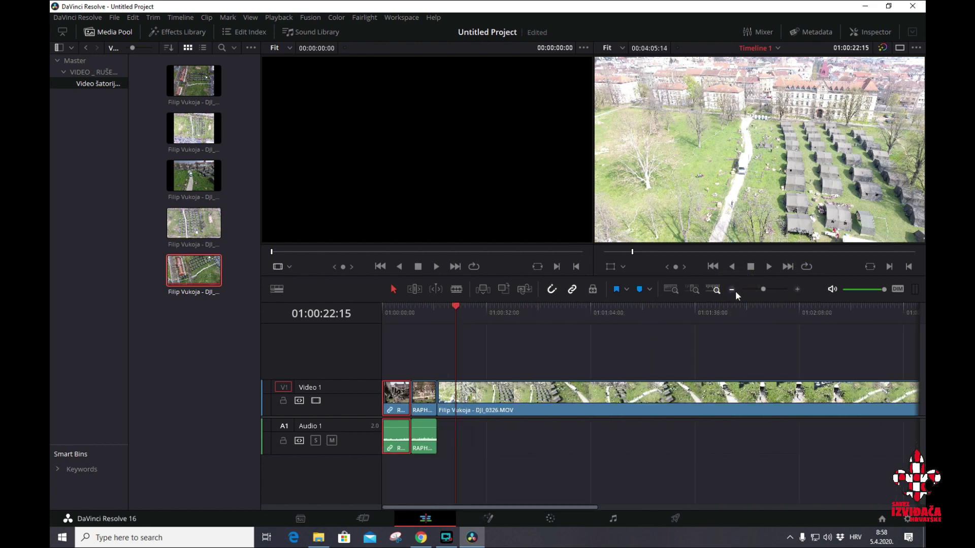
{"action": "left_click", "coordinate": [735, 292]}
{"action": "left_click", "coordinate": [797, 289]}
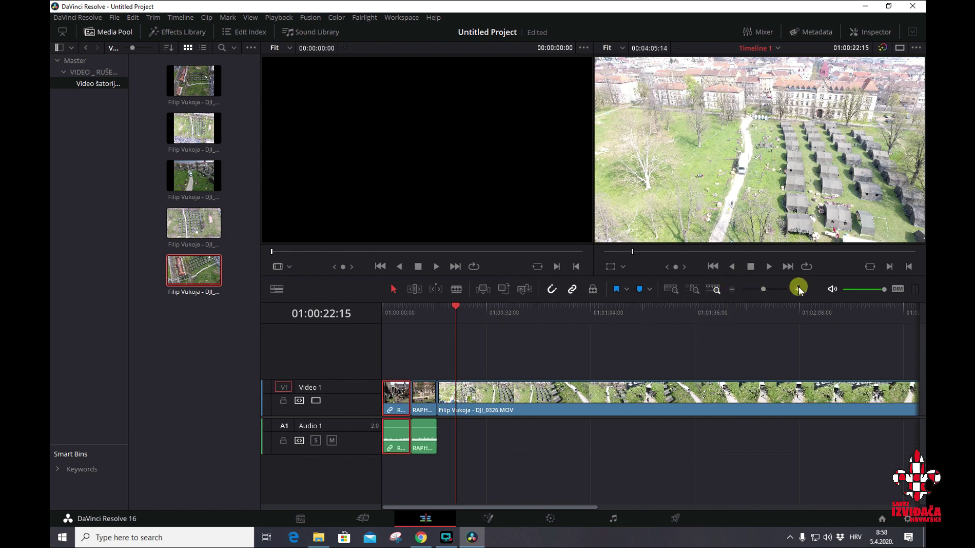
Split the DJI_0326.MOV drone clip on Video 1 at 01:00:22:15 with the Blade tool.
{"action": "left_click", "coordinate": [798, 289]}
{"action": "left_click", "coordinate": [456, 289]}
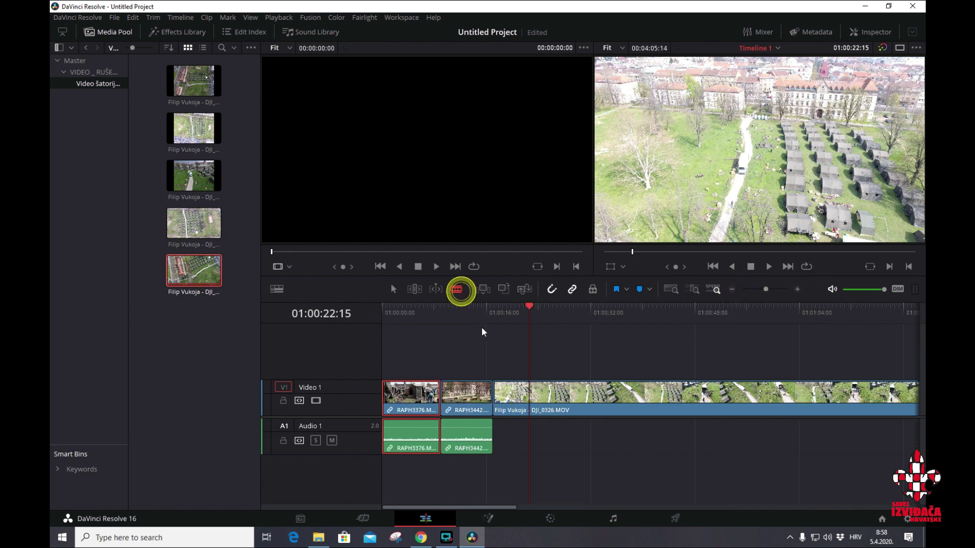
{"action": "left_click", "coordinate": [529, 396]}
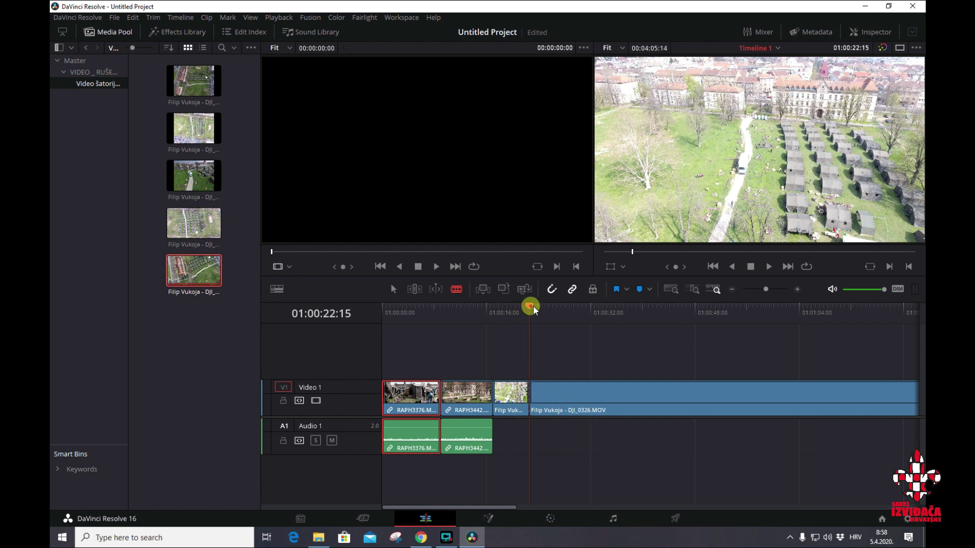
Preview the second part of the drone clip and split it at 01:00:29:11.
{"action": "left_click_drag", "start_coordinate": [531, 308], "coordinate": [559, 311]}
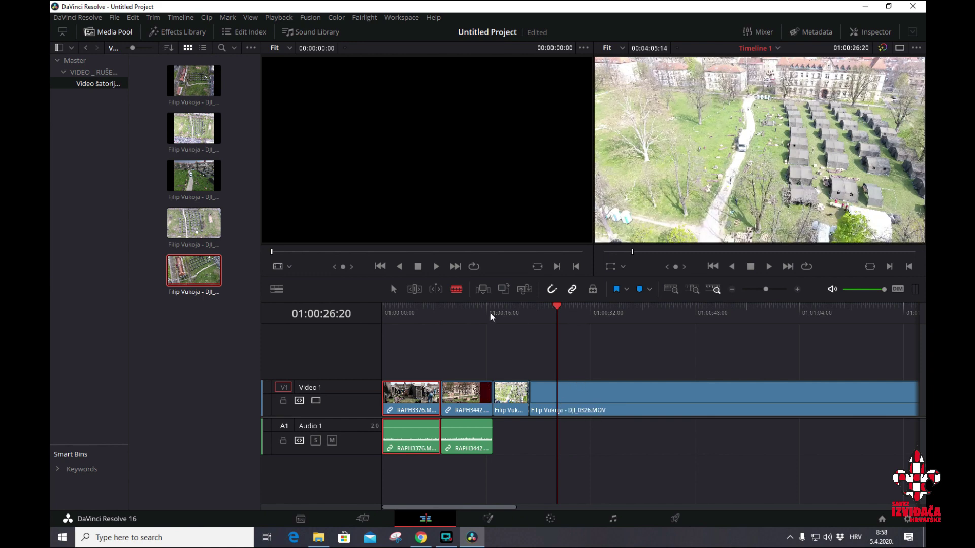
{"action": "left_click", "coordinate": [393, 289]}
{"action": "left_click", "coordinate": [577, 394]}
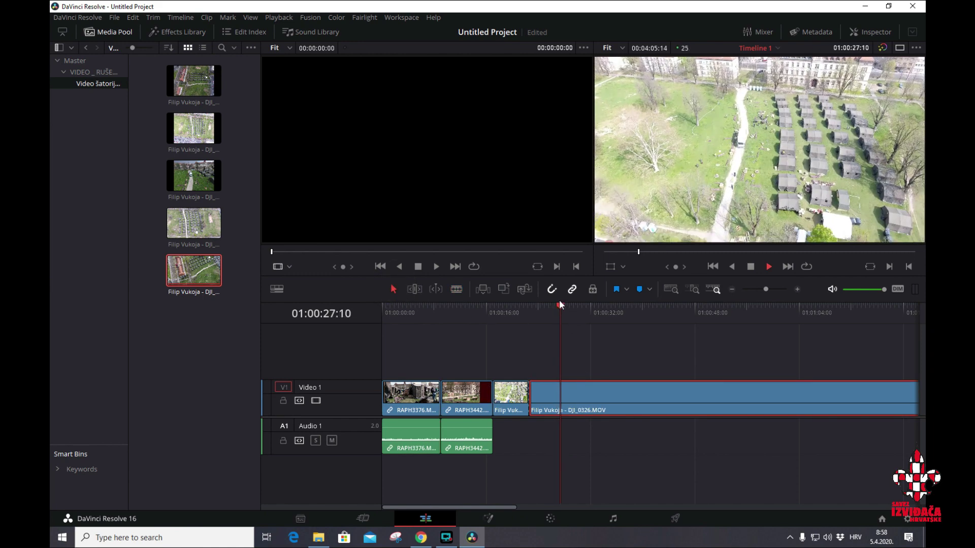
{"action": "key", "text": "space"}
{"action": "mouse_move", "coordinate": [566, 305]}
{"action": "left_mouse_down"}
{"action": "mouse_move", "coordinate": [527, 311]}
{"action": "mouse_move", "coordinate": [574, 312]}
{"action": "left_mouse_up"}
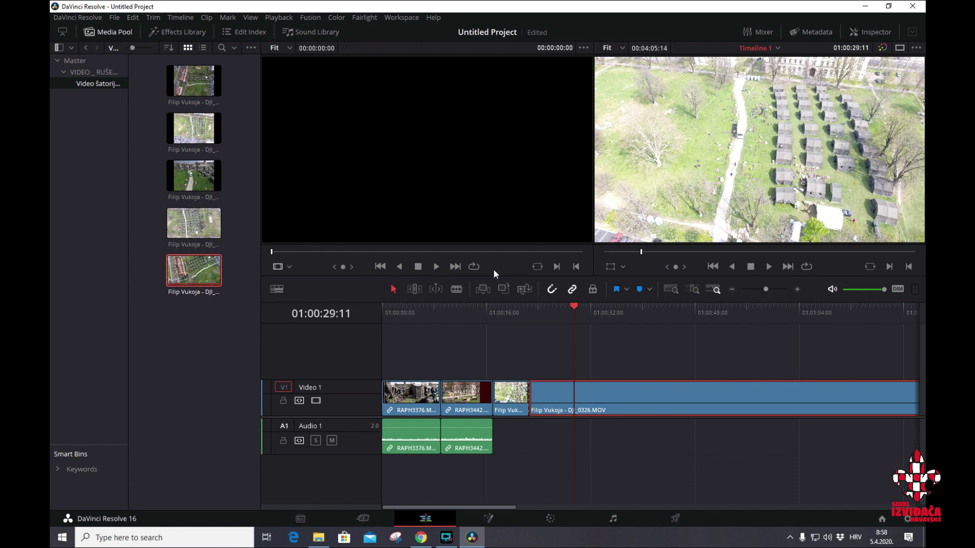
{"action": "left_click", "coordinate": [457, 289]}
{"action": "left_click", "coordinate": [573, 400]}
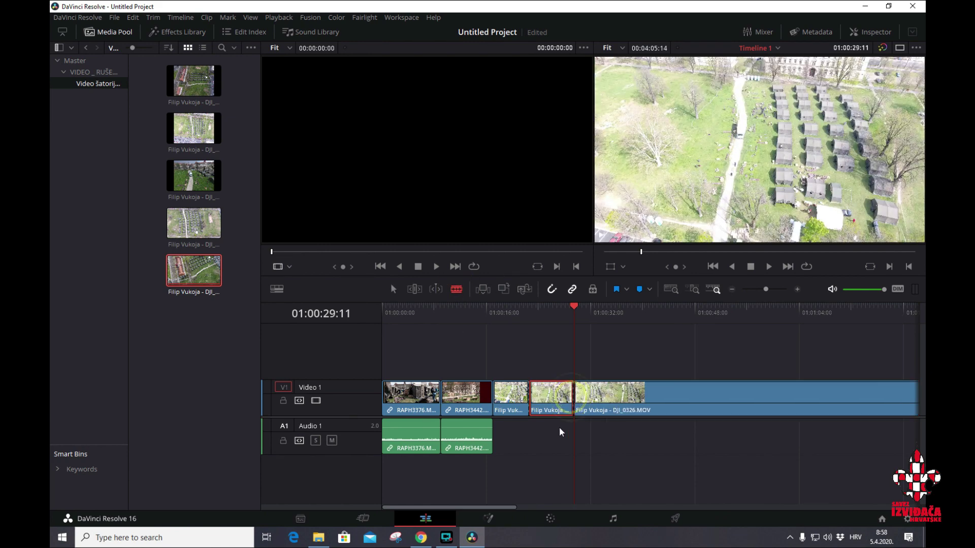
Ripple-delete the first drone segment and the long remainder after the second cut, keeping only the middle segment.
{"action": "left_click", "coordinate": [392, 289]}
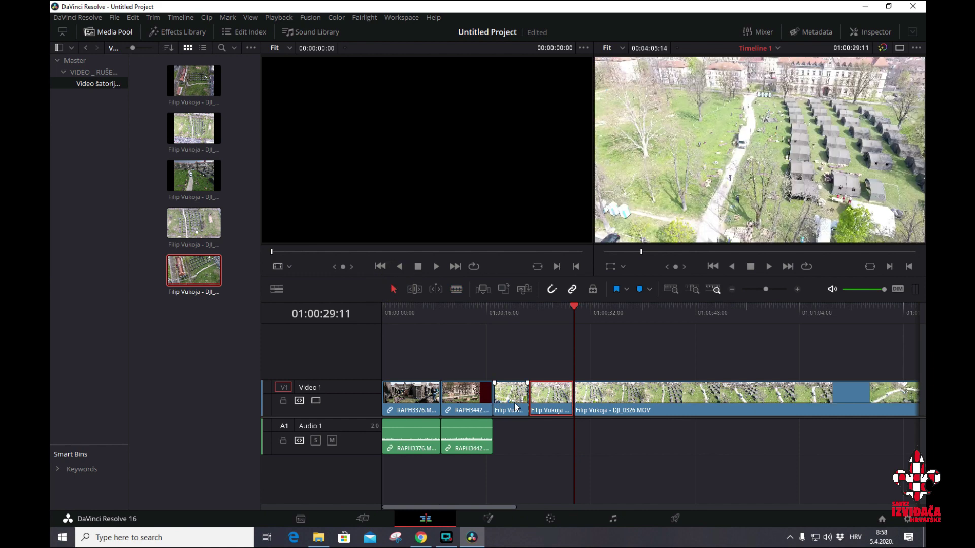
{"action": "left_click", "coordinate": [513, 403]}
{"action": "key", "text": "Delete"}
{"action": "left_click", "coordinate": [616, 399]}
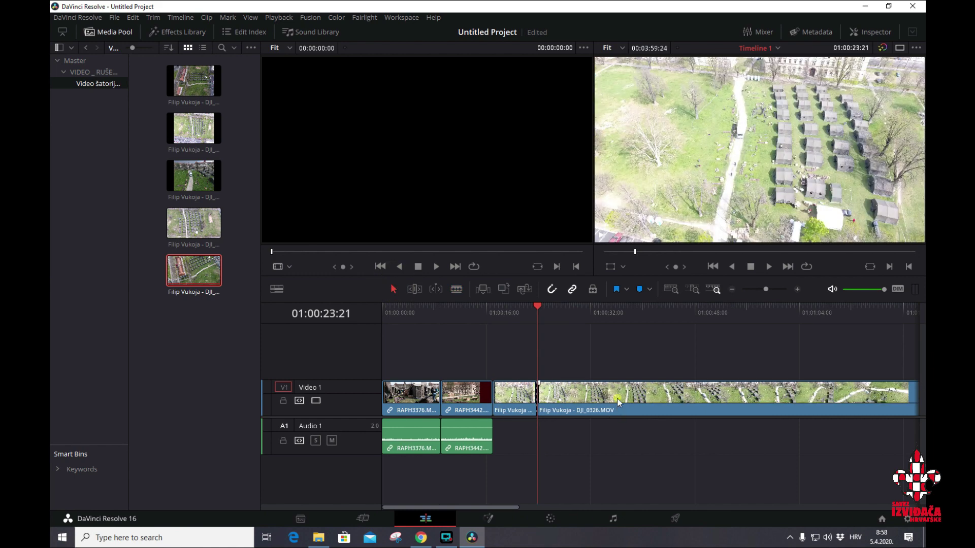
{"action": "key", "text": "Delete"}
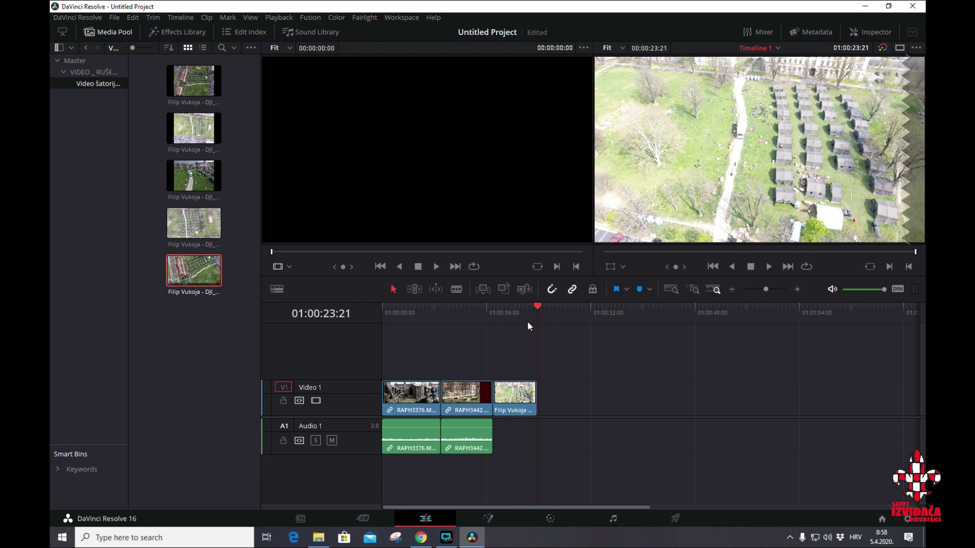
Play the shortened sequence briefly from 01:00:02:00 within the first clip.
{"action": "left_click", "coordinate": [394, 311]}
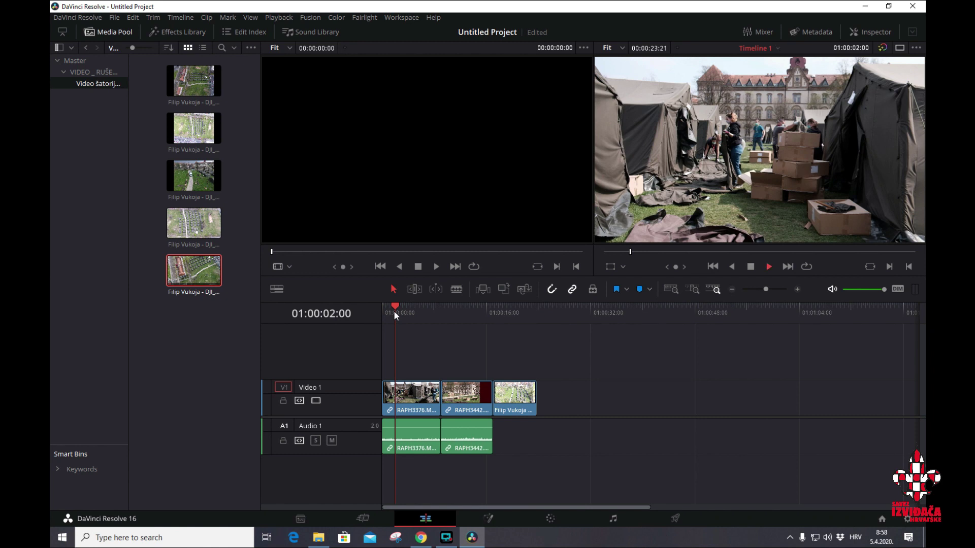
{"action": "key", "text": "space"}
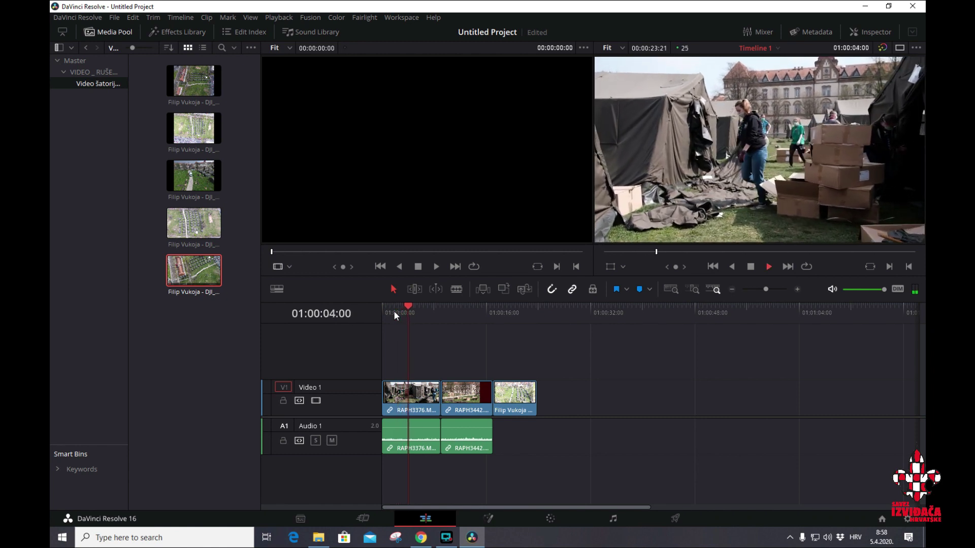
{"action": "key", "text": "space"}
Examine the linked audio of RAPH3376.MOV and RAPH3442.MOV and the clip options available for the first clip.
{"action": "left_click", "coordinate": [420, 435]}
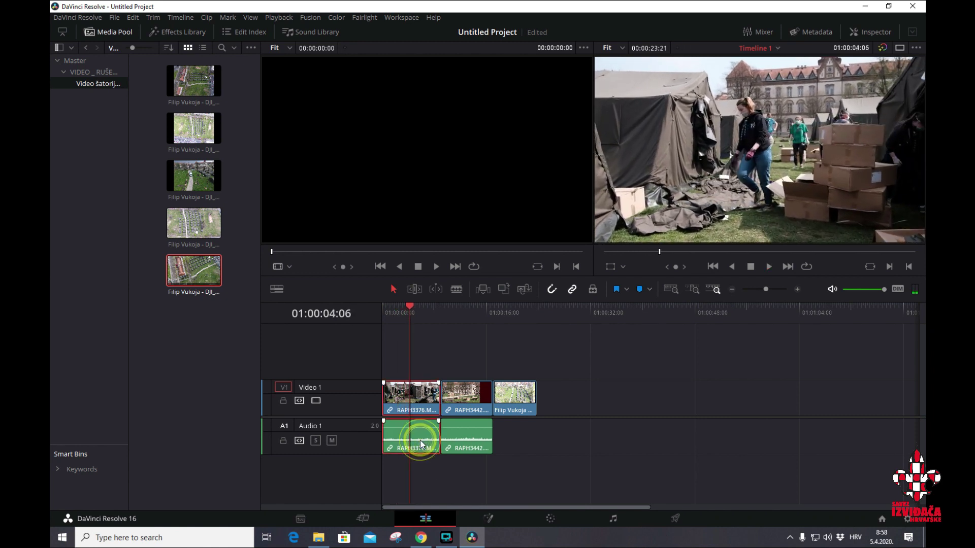
{"action": "right_click", "coordinate": [421, 400]}
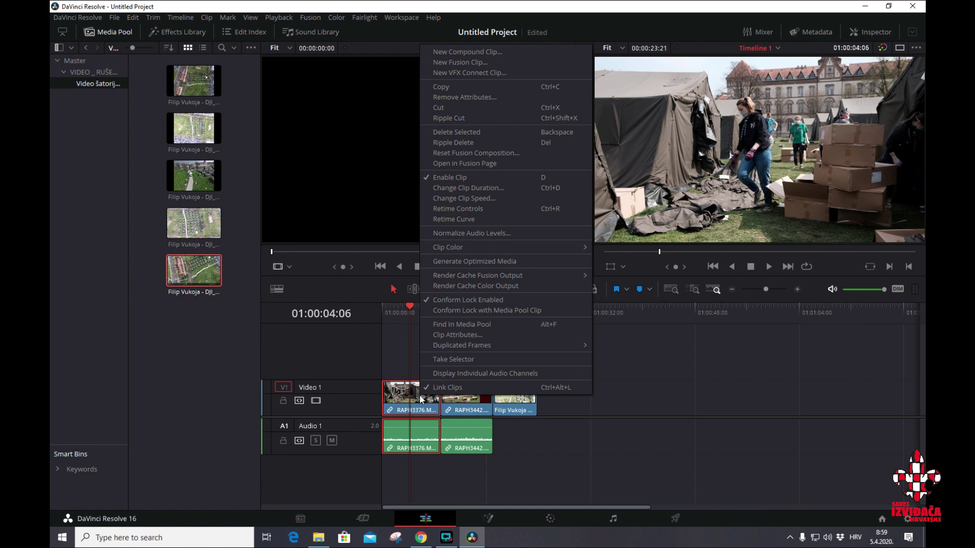
{"action": "left_click", "coordinate": [415, 445]}
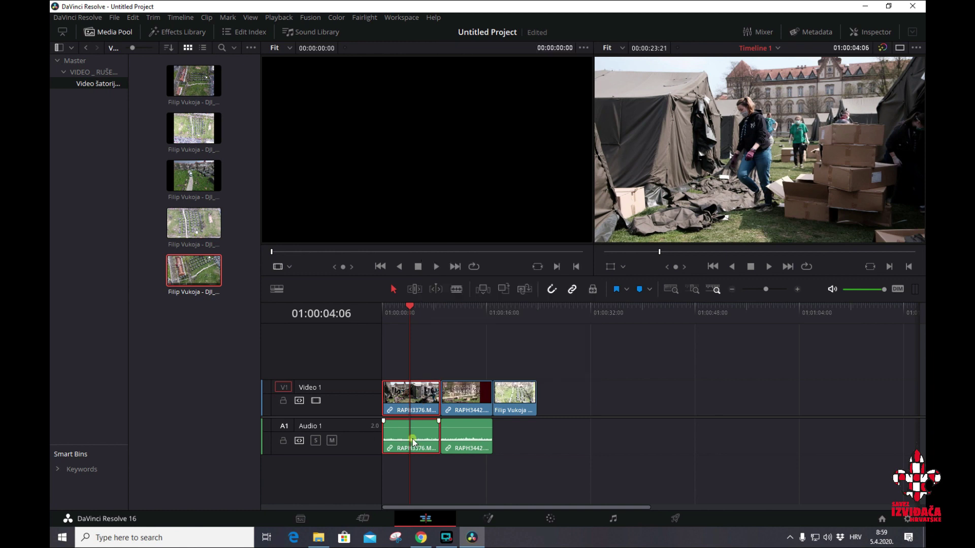
{"action": "left_click", "coordinate": [414, 436]}
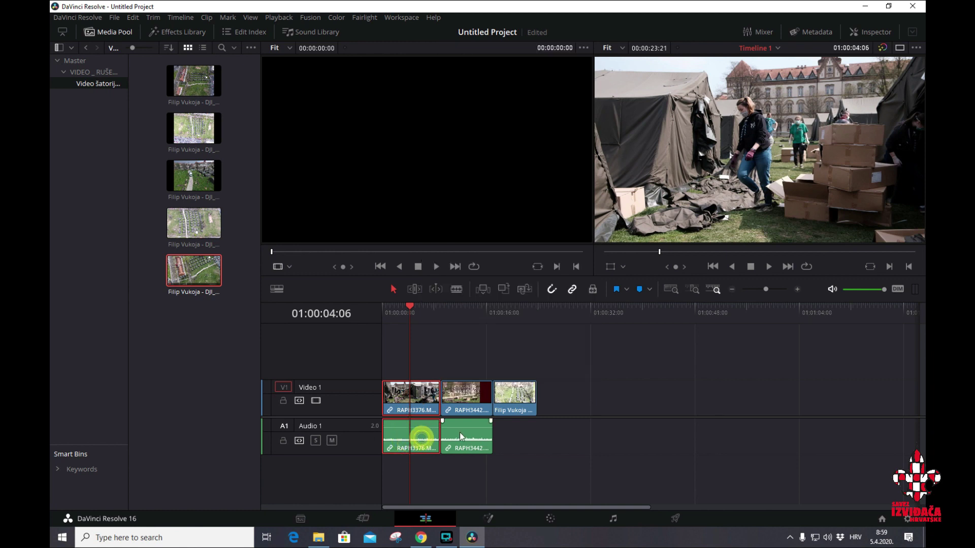
{"action": "left_click", "coordinate": [471, 432]}
{"action": "left_click", "coordinate": [414, 437]}
{"action": "left_click", "coordinate": [419, 440]}
Mute the Audio 1 track and play part of the first clip to check it without sound.
{"action": "left_click", "coordinate": [332, 440]}
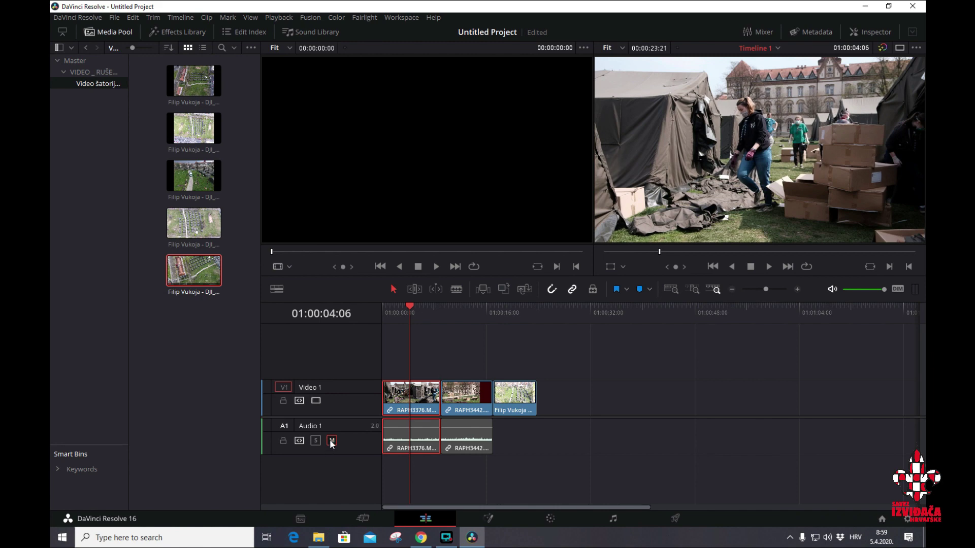
{"action": "key", "text": "space"}
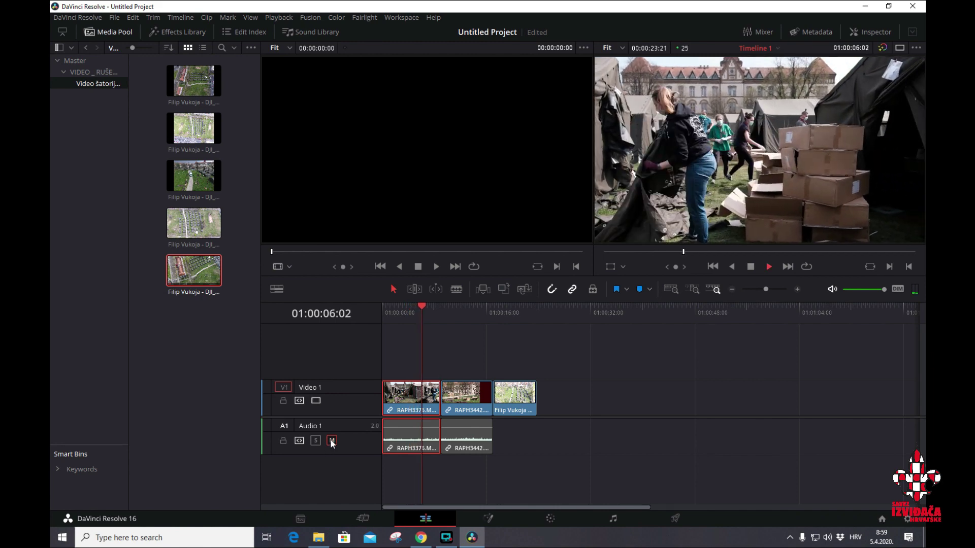
{"action": "key", "text": "space"}
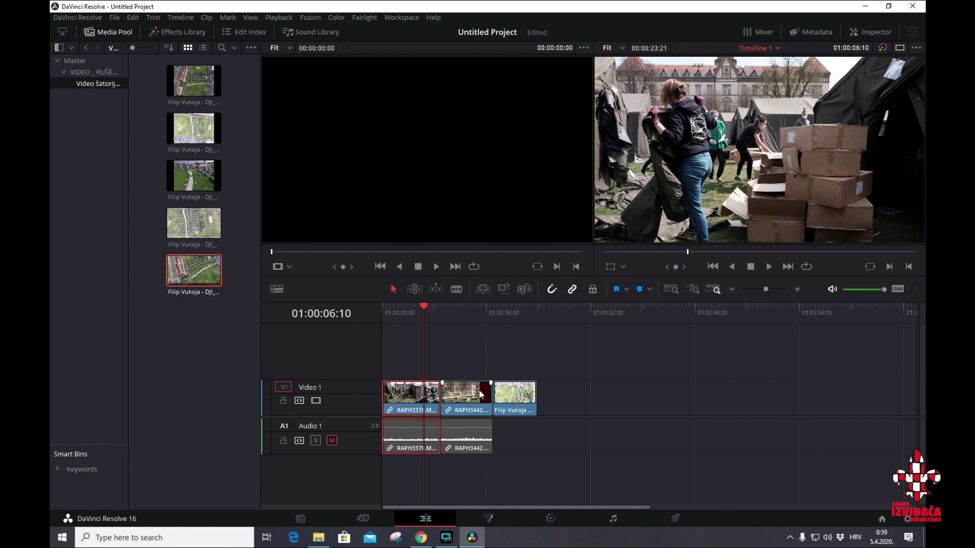
{"action": "key", "text": "space"}
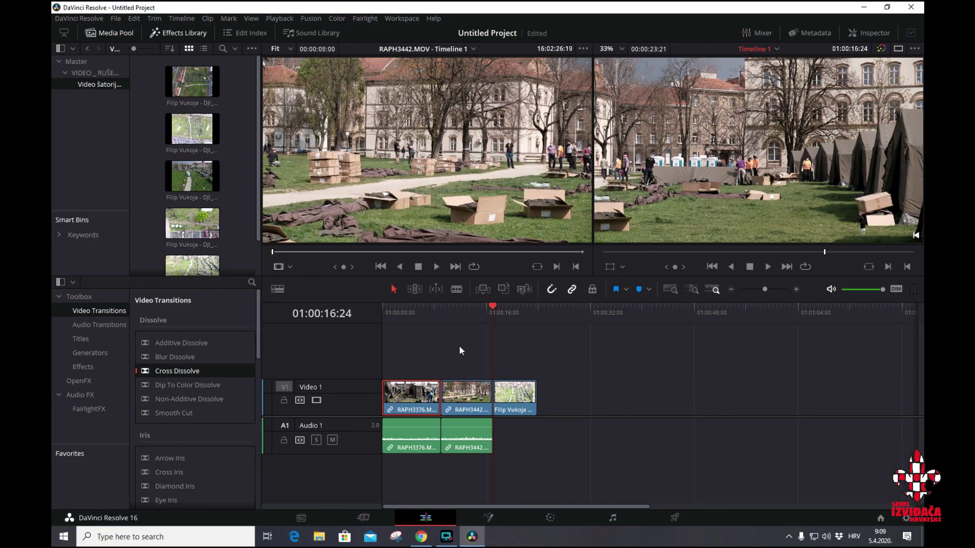
Unlink the video and audio of RAPH3376.MOV and delete only its audio from Audio 1.
{"action": "left_click", "coordinate": [415, 436]}
{"action": "right_click", "coordinate": [406, 427]}
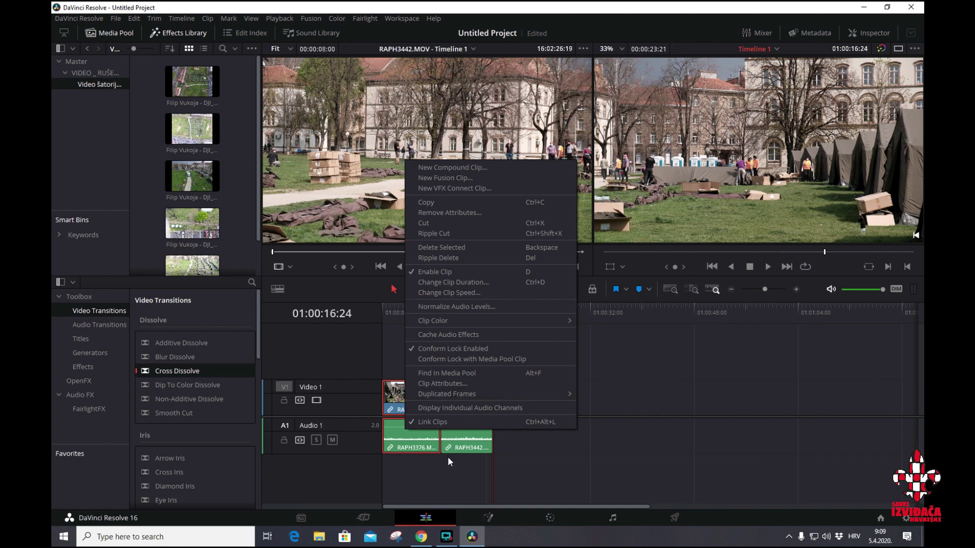
{"action": "left_click", "coordinate": [416, 422]}
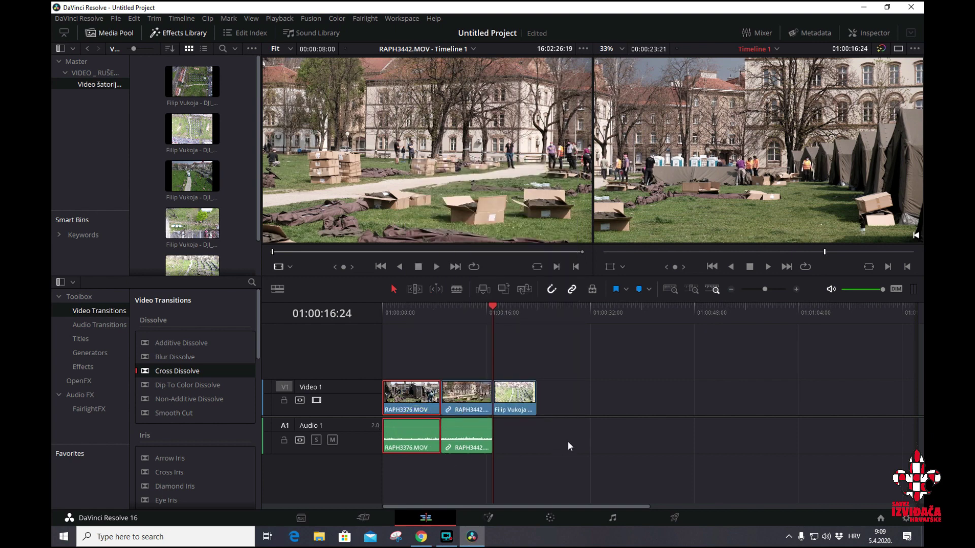
{"action": "left_click", "coordinate": [567, 441]}
{"action": "left_click", "coordinate": [423, 438]}
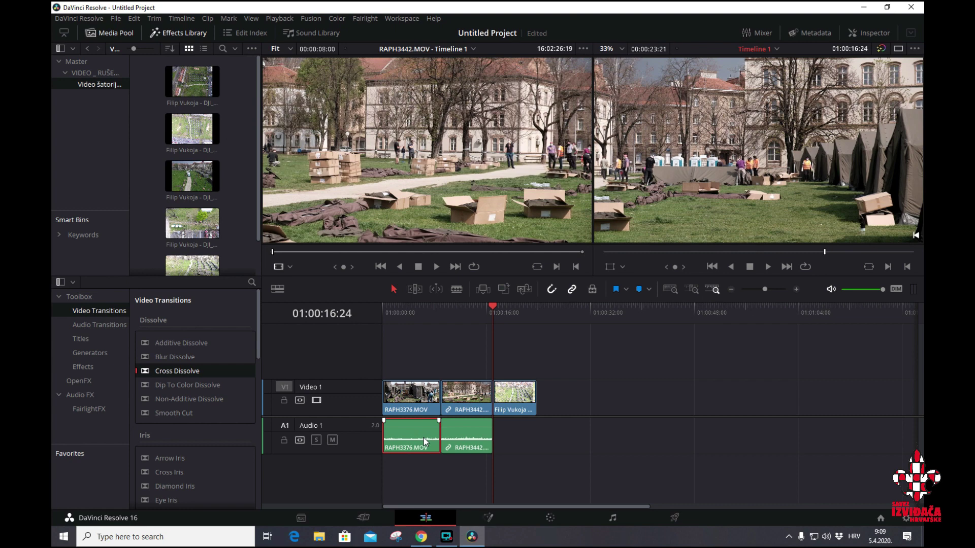
{"action": "key", "text": "BackSpace"}
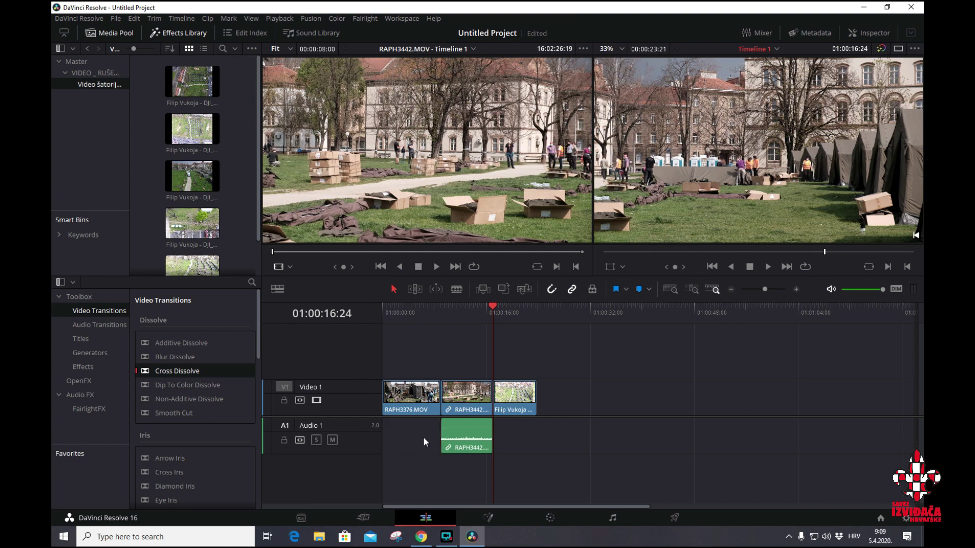
Unlink the video and audio of RAPH3442.MOV.
{"action": "left_click", "coordinate": [472, 438]}
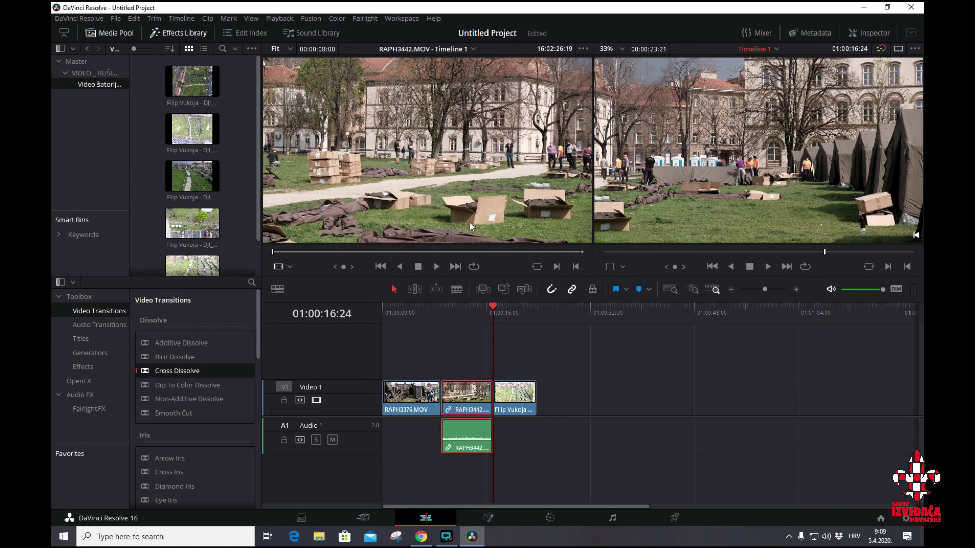
{"action": "right_click", "coordinate": [473, 430]}
{"action": "left_click", "coordinate": [490, 419]}
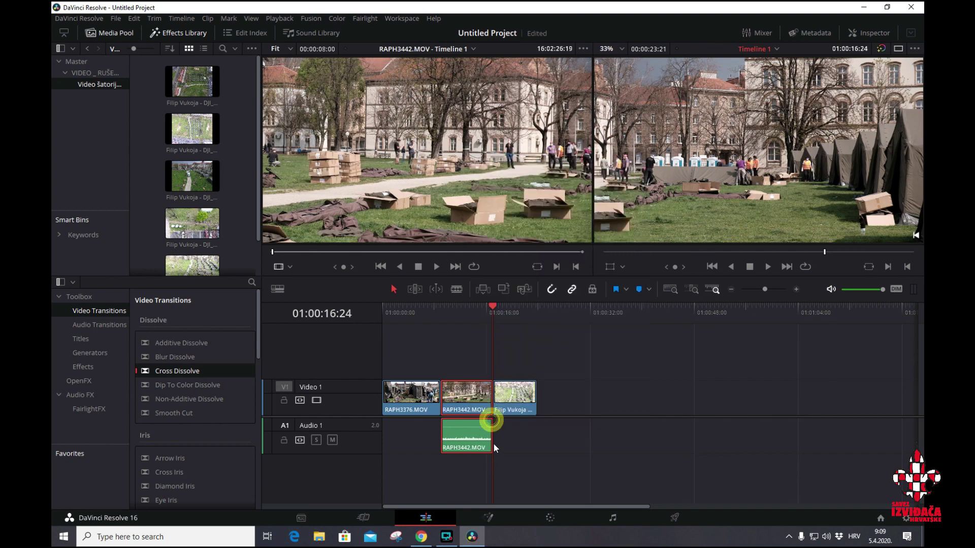
Delete the detached RAPH3442.MOV audio from Audio 1 and undo that deletion.
{"action": "left_click", "coordinate": [546, 445]}
{"action": "left_click", "coordinate": [476, 440]}
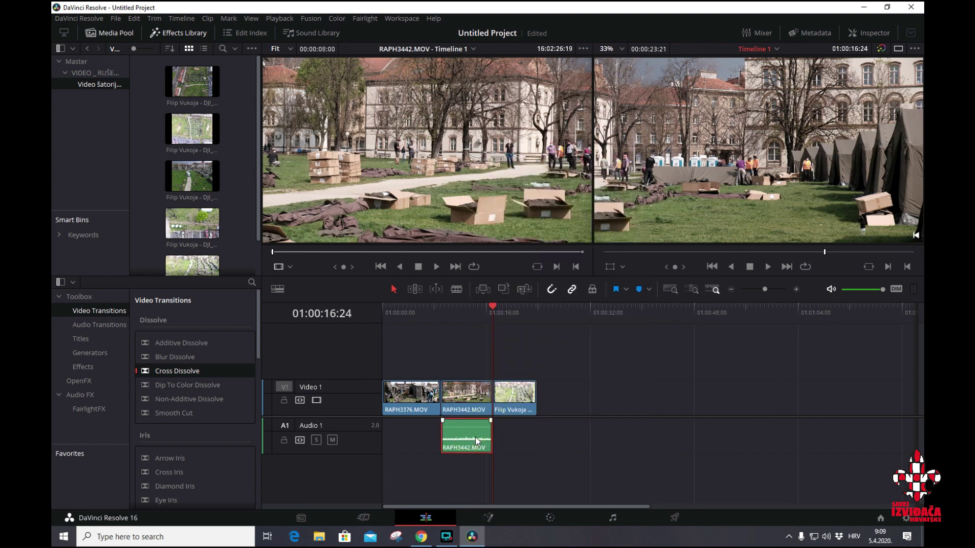
{"action": "key", "text": "Delete"}
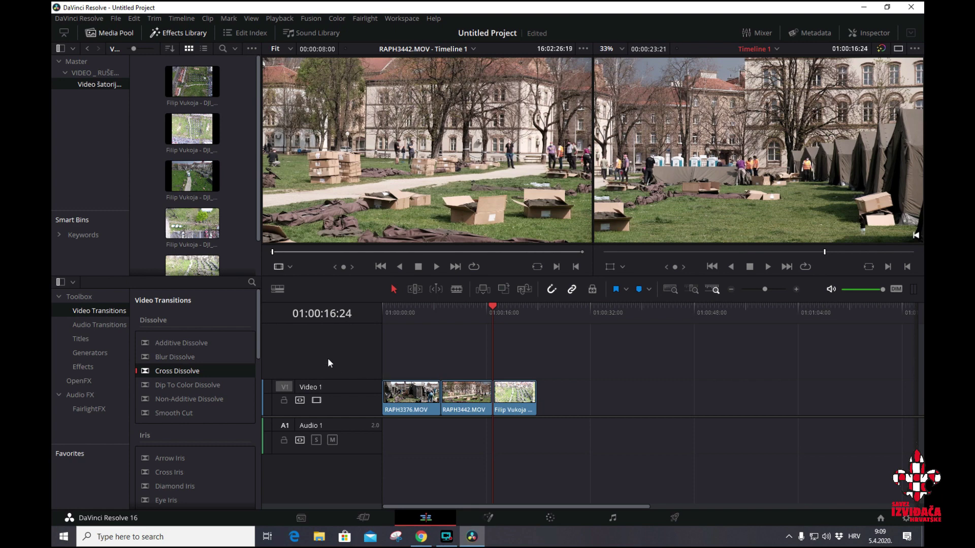
{"action": "left_click", "coordinate": [130, 20]}
{"action": "left_click", "coordinate": [142, 29]}
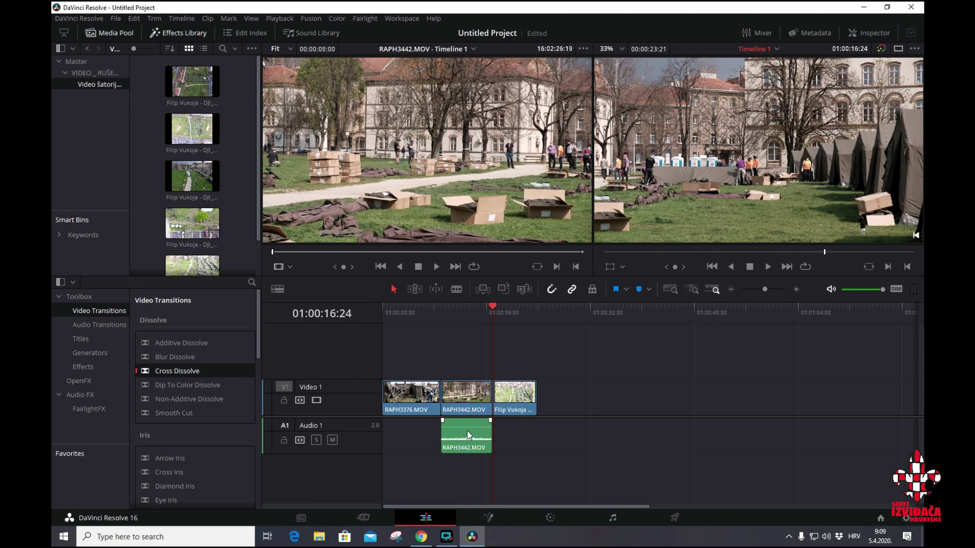
Play RAPH3442.MOV from 01:00:10:16, lower its audio volume to about -24.42 dB and play it again to compare.
{"action": "left_click", "coordinate": [464, 399]}
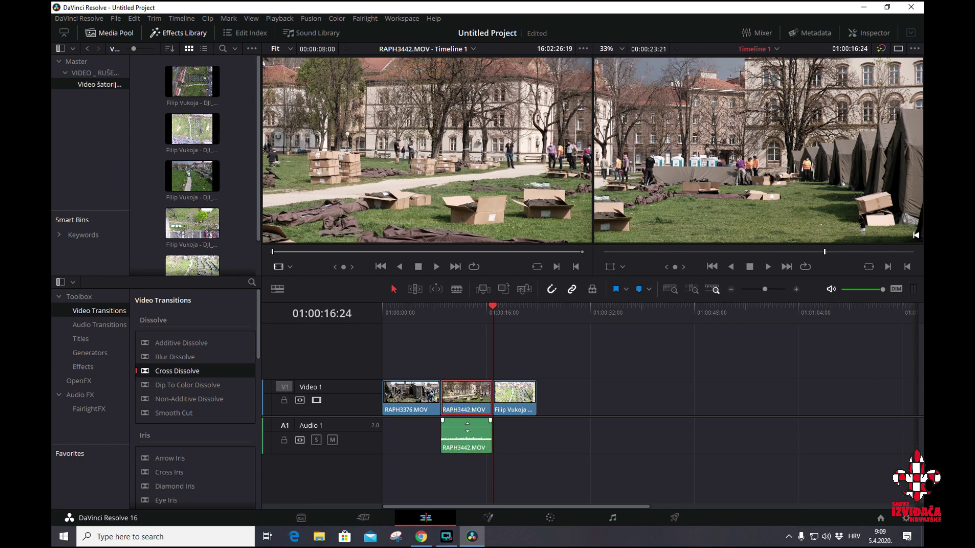
{"action": "left_click", "coordinate": [452, 311]}
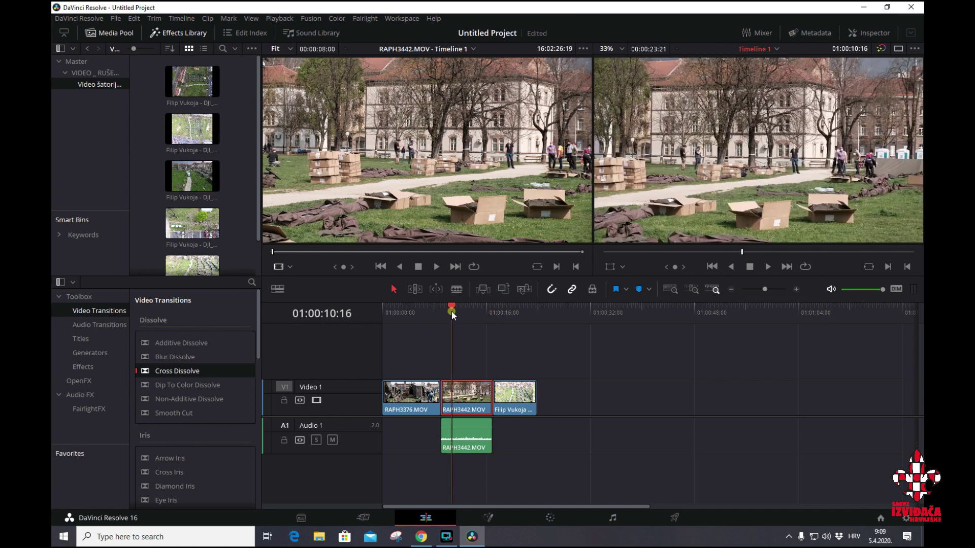
{"action": "key", "text": "space"}
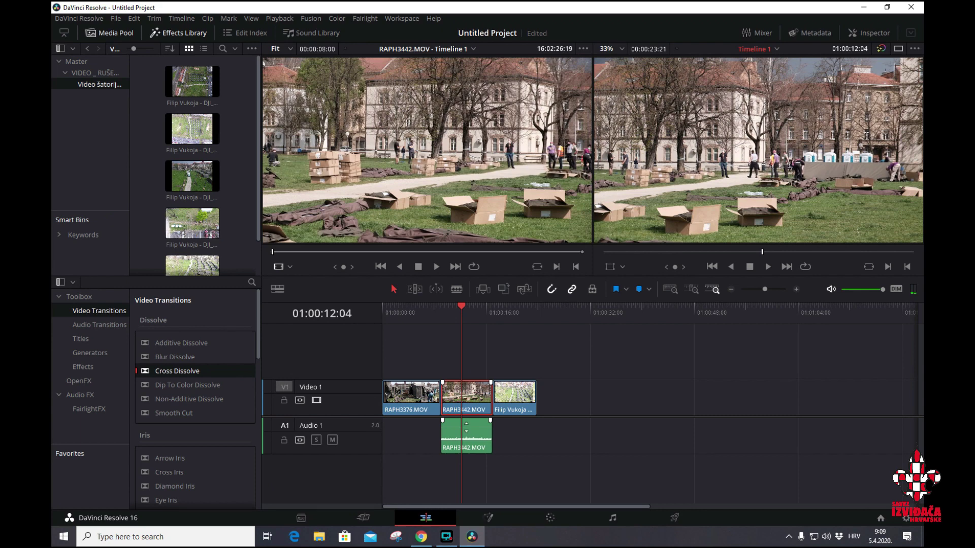
{"action": "left_click_drag", "start_coordinate": [467, 426], "coordinate": [466, 438]}
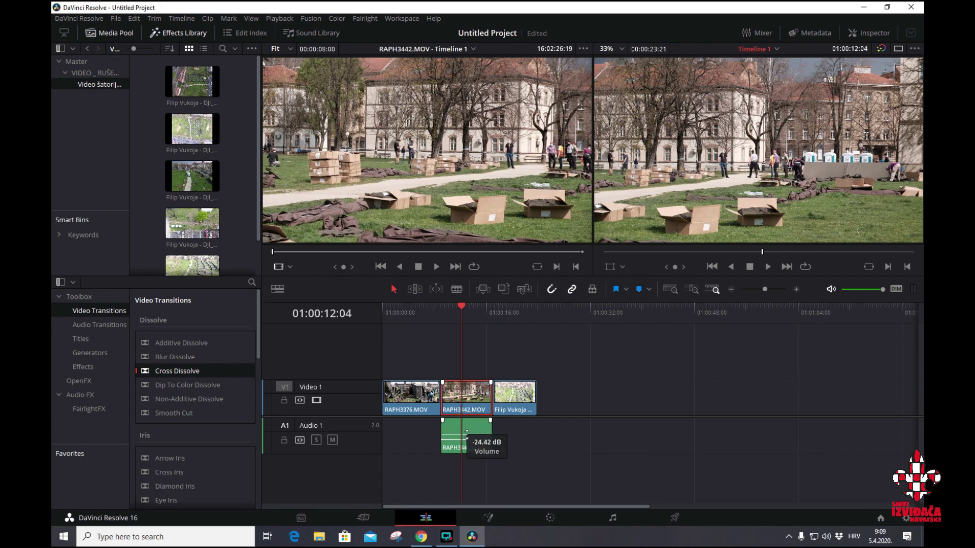
{"action": "key", "text": "space"}
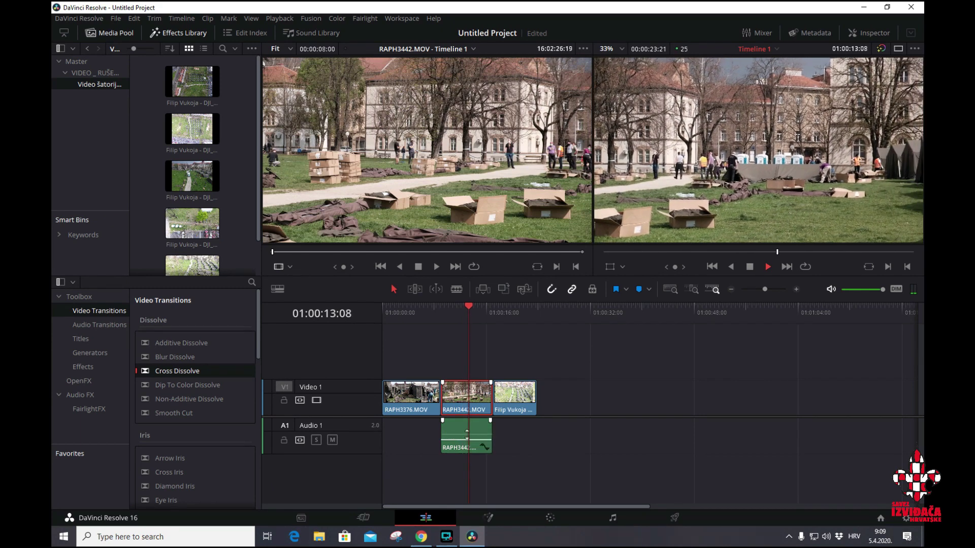
{"action": "key", "text": "space"}
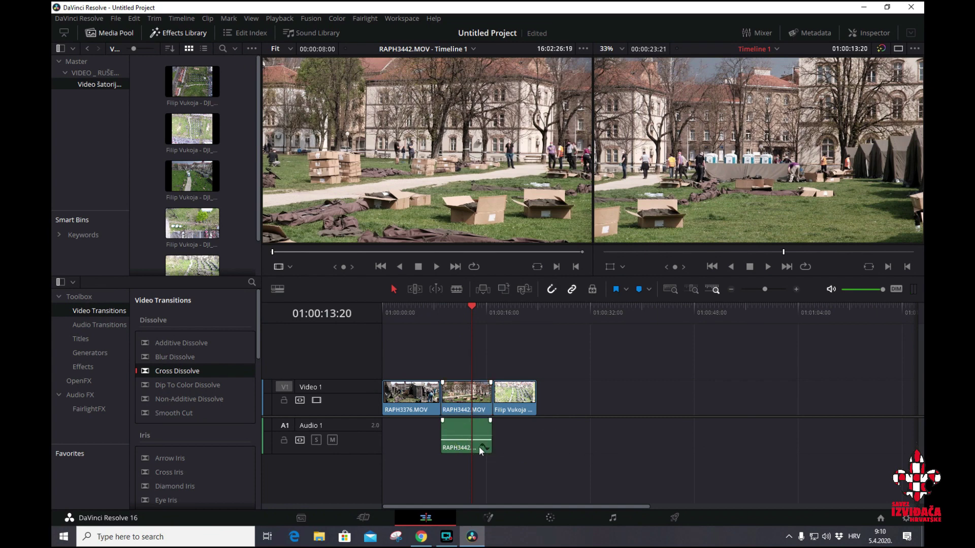
Add a short fade-in and fade-out to the RAPH3442.MOV audio on Audio 1.
{"action": "left_click_drag", "start_coordinate": [441, 420], "coordinate": [482, 420]}
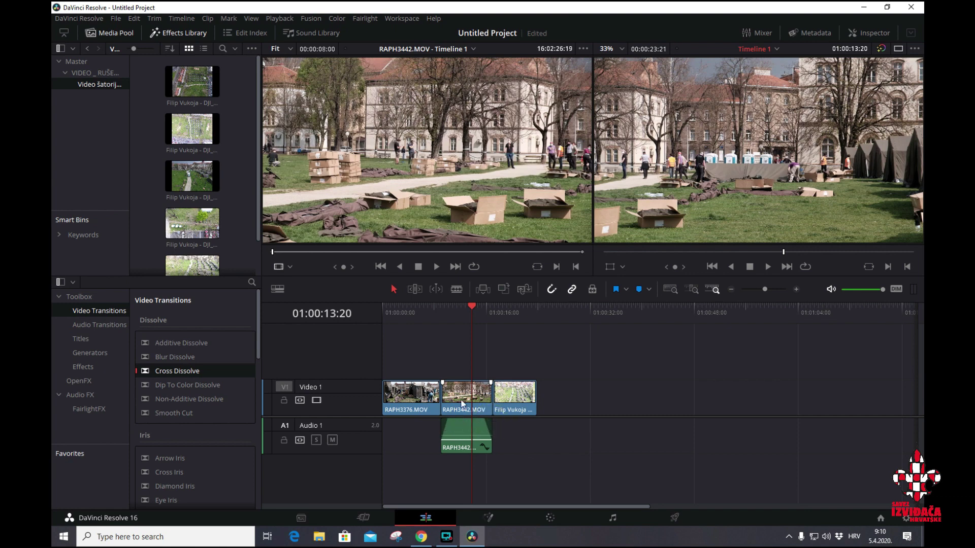
Delete the detached RAPH3442.MOV audio from Audio 1.
{"action": "left_click", "coordinate": [475, 445]}
{"action": "key", "text": "Delete"}
{"action": "left_click", "coordinate": [476, 440]}
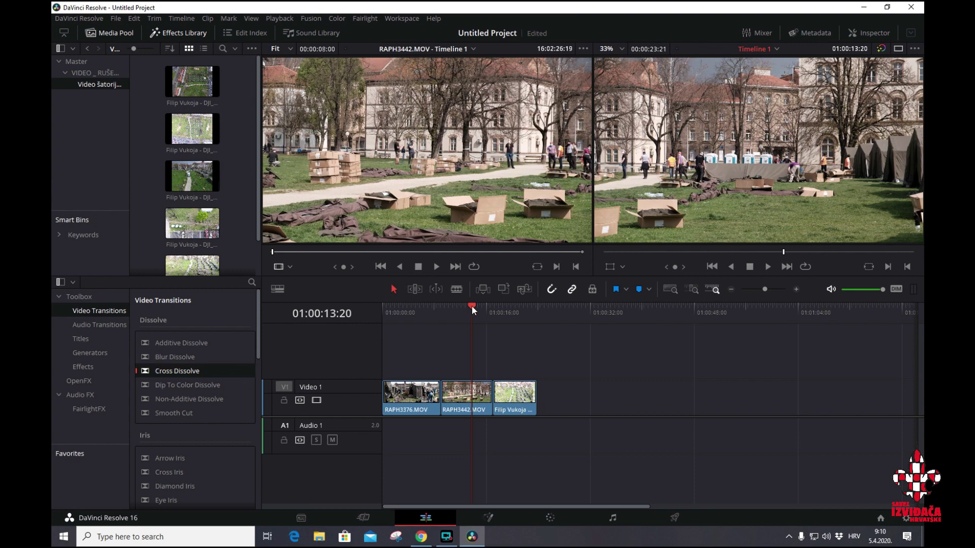
Add a 50-frame Cross Dissolve at the cut between RAPH3376.MOV and RAPH3442.MOV, trimming the clips to make room for it.
{"action": "left_click_drag", "start_coordinate": [472, 305], "coordinate": [443, 317]}
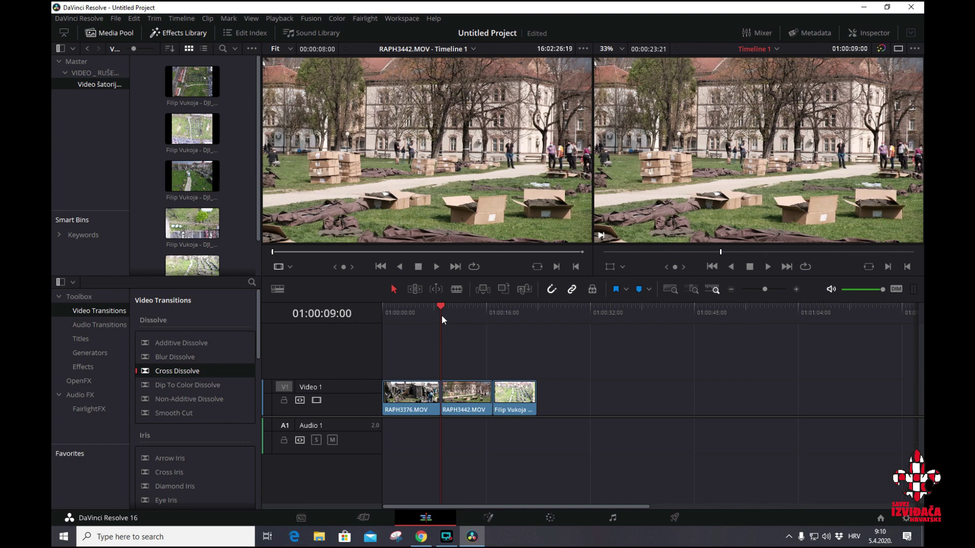
{"action": "left_click", "coordinate": [168, 33]}
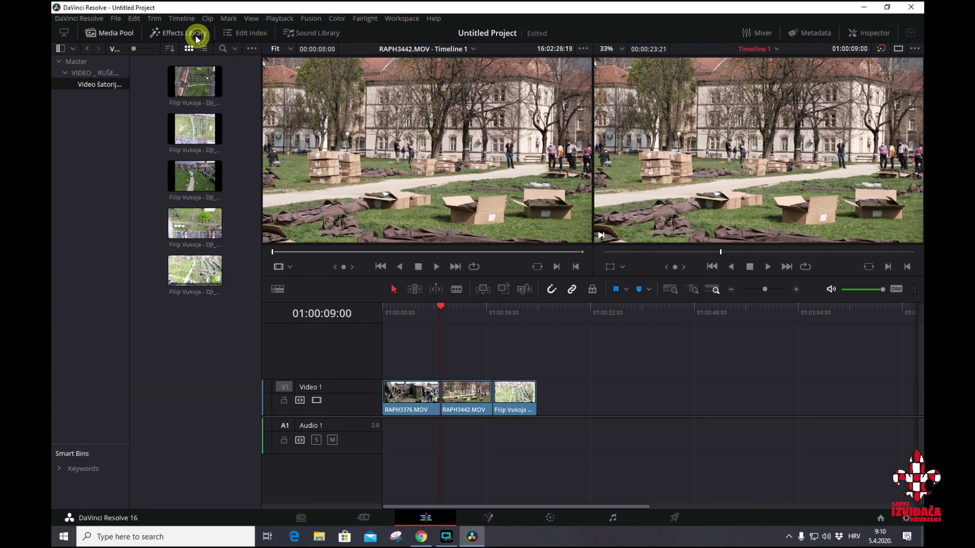
{"action": "left_click", "coordinate": [167, 34]}
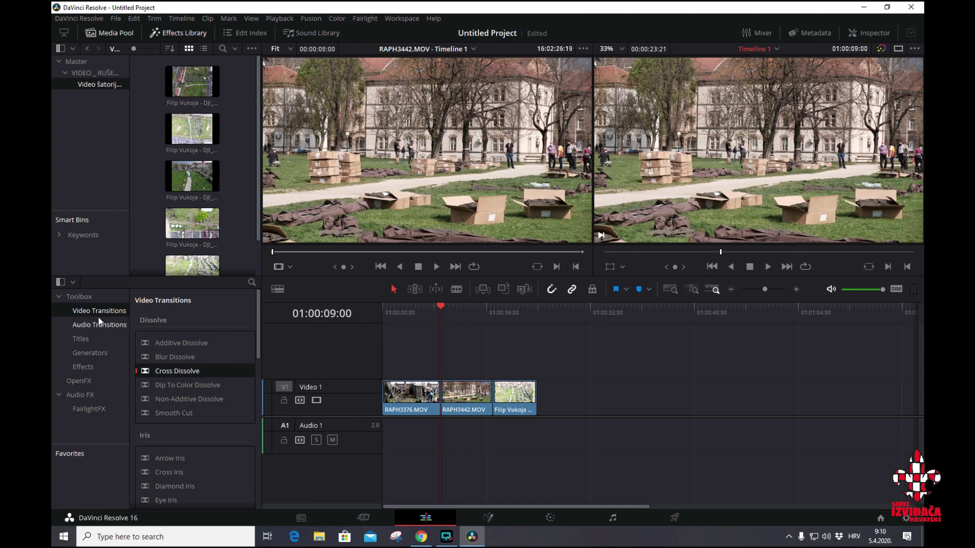
{"action": "left_click_drag", "start_coordinate": [174, 371], "coordinate": [439, 393]}
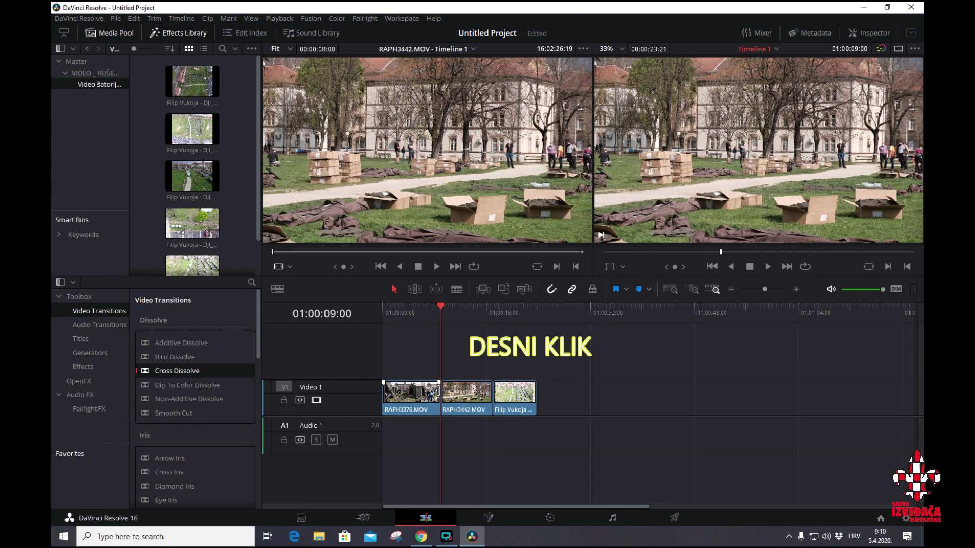
{"action": "right_click", "coordinate": [441, 394]}
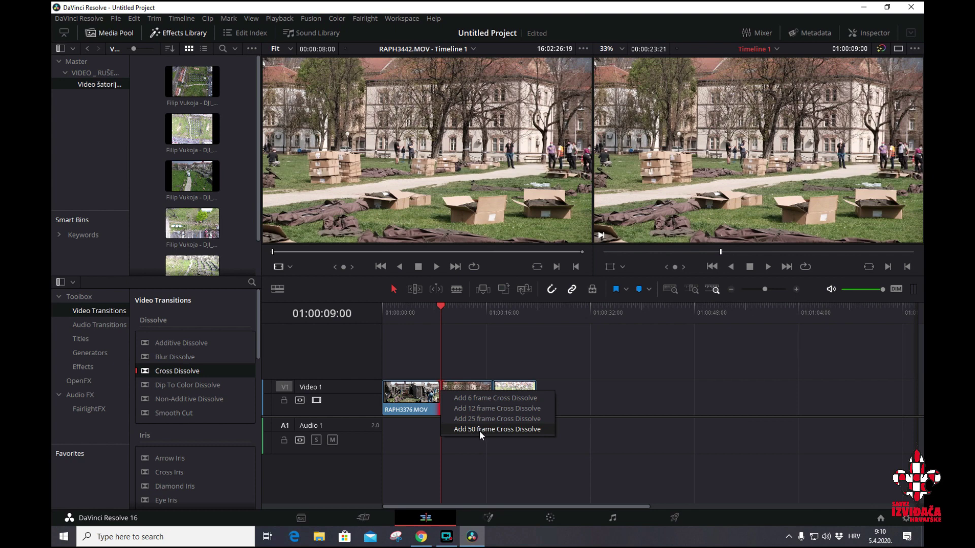
{"action": "left_click", "coordinate": [479, 429]}
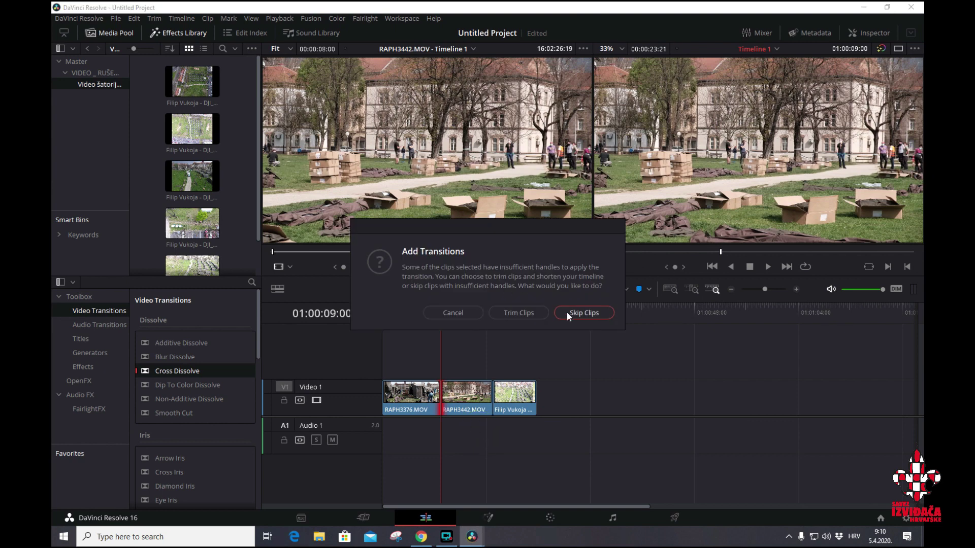
{"action": "left_click", "coordinate": [516, 315]}
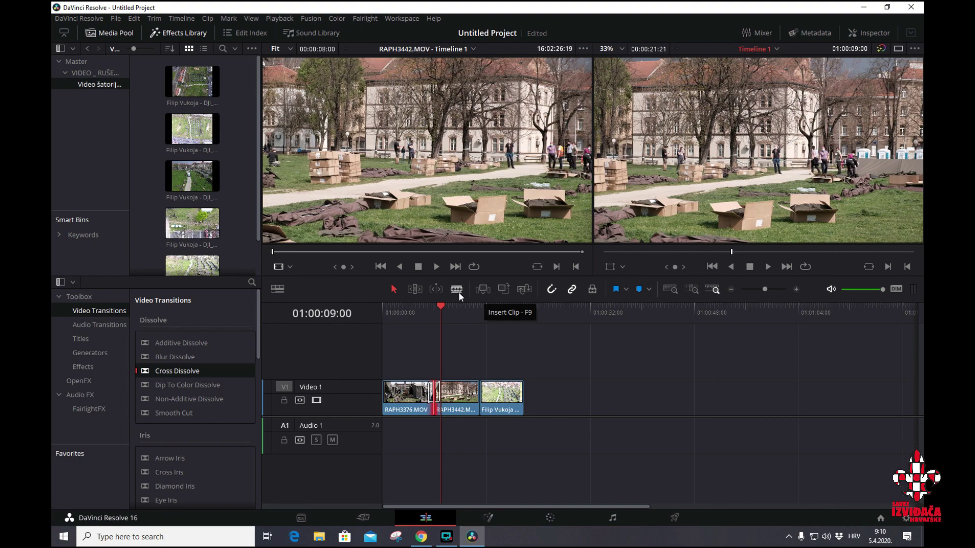
Play the timeline from 01:00:07:00 to review the dissolve between the first two clips.
{"action": "left_click_drag", "start_coordinate": [441, 308], "coordinate": [428, 314]}
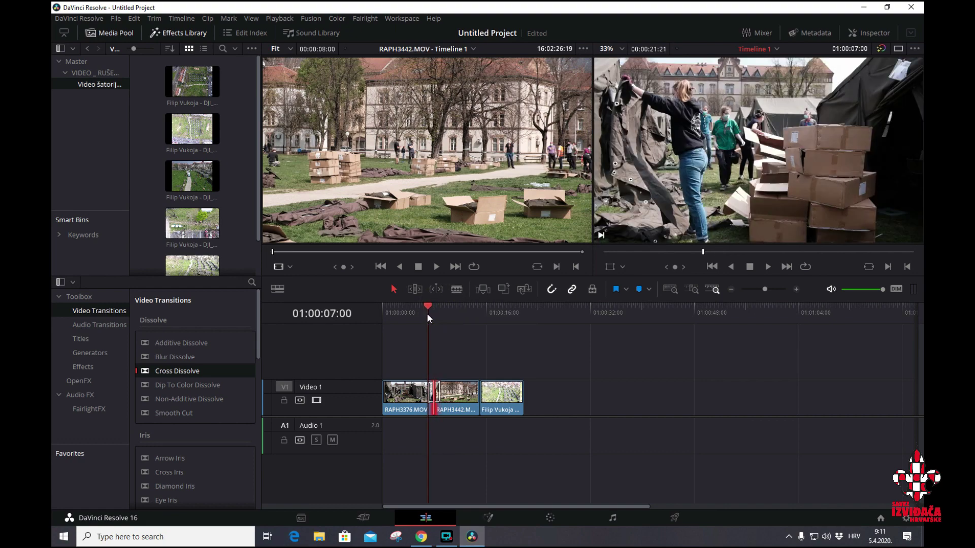
{"action": "key", "text": "space"}
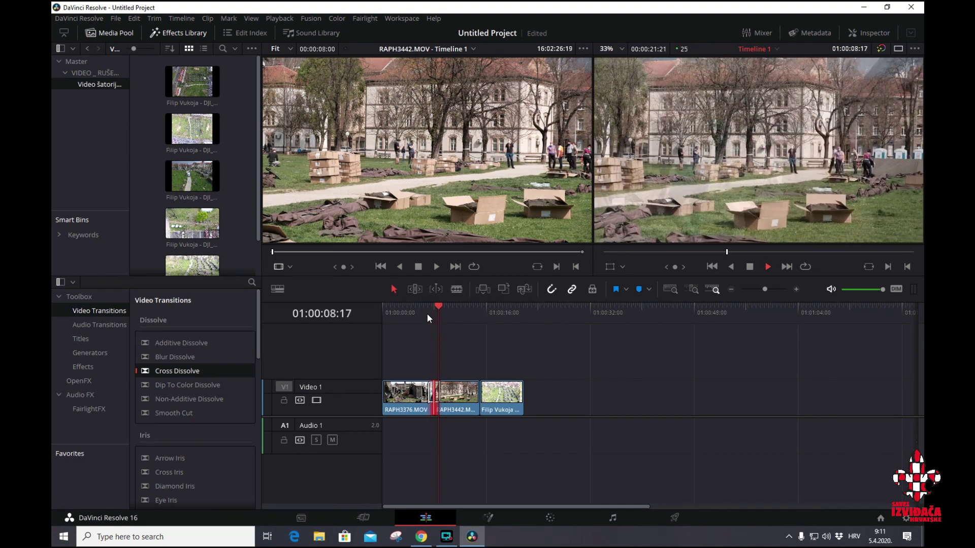
{"action": "key", "text": "space"}
Add a 50-frame Cross Dissolve between RAPH3442.MOV and the aerial clip after it, trimming the clips to fit.
{"action": "left_click", "coordinate": [480, 310]}
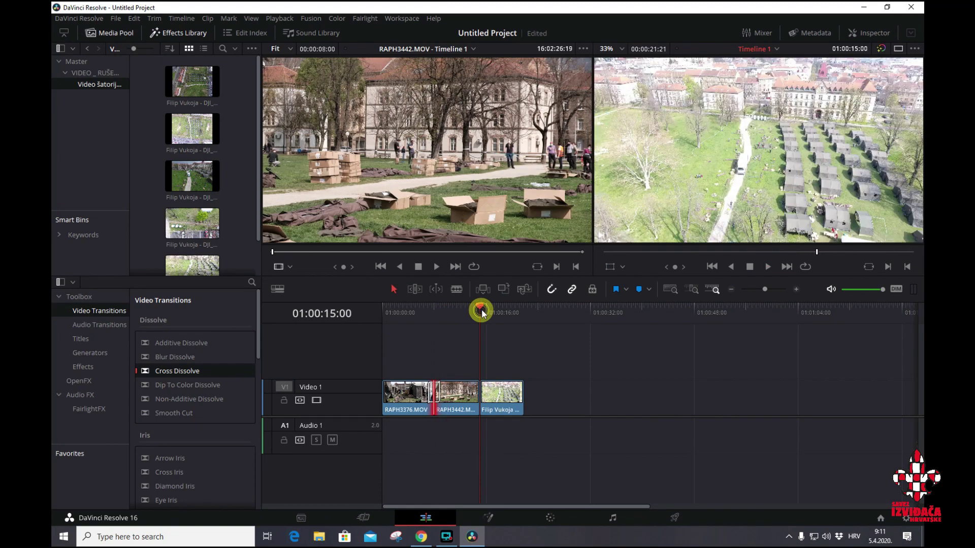
{"action": "left_click", "coordinate": [479, 392]}
{"action": "right_click", "coordinate": [480, 392]}
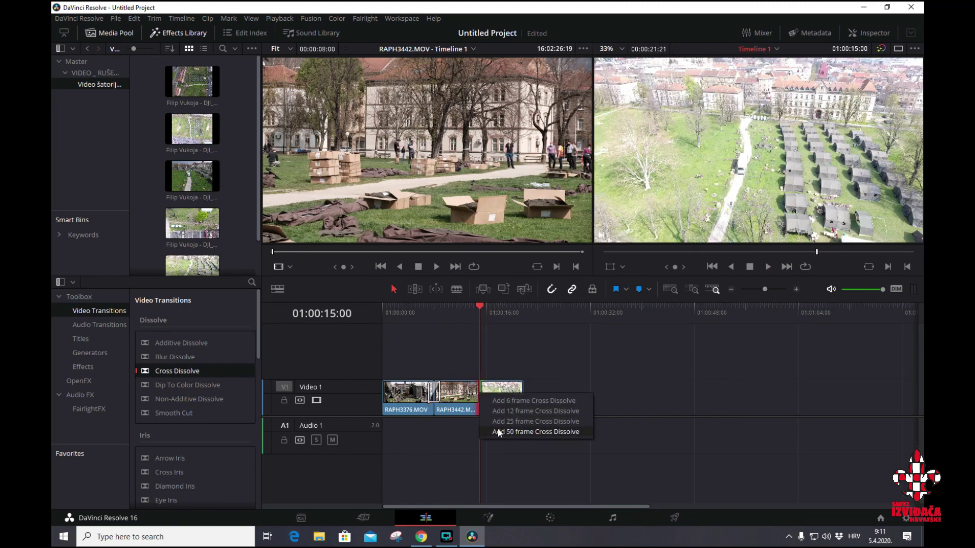
{"action": "left_click", "coordinate": [498, 431]}
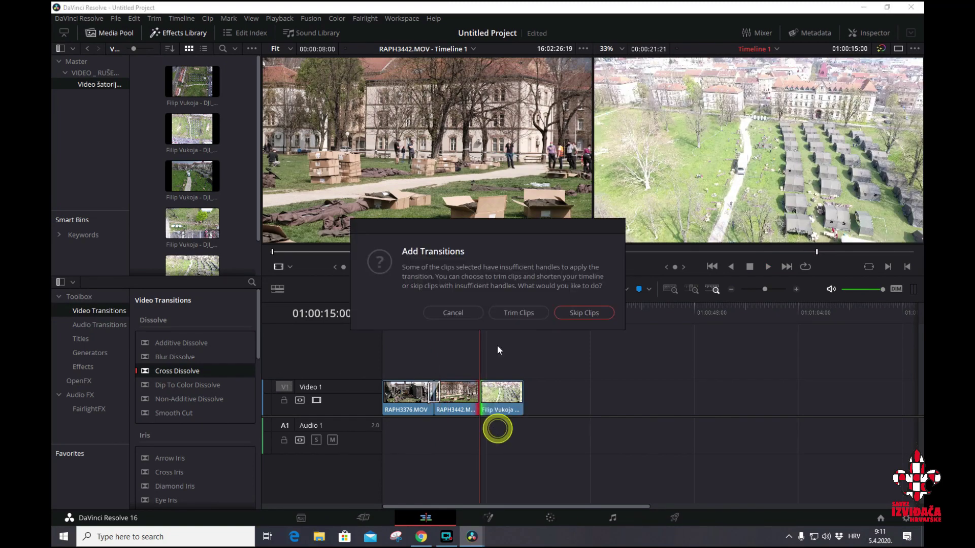
{"action": "left_click", "coordinate": [505, 313]}
Play the timeline from 01:00:11:09 to review the dissolve into the aerial clip.
{"action": "left_click", "coordinate": [457, 312]}
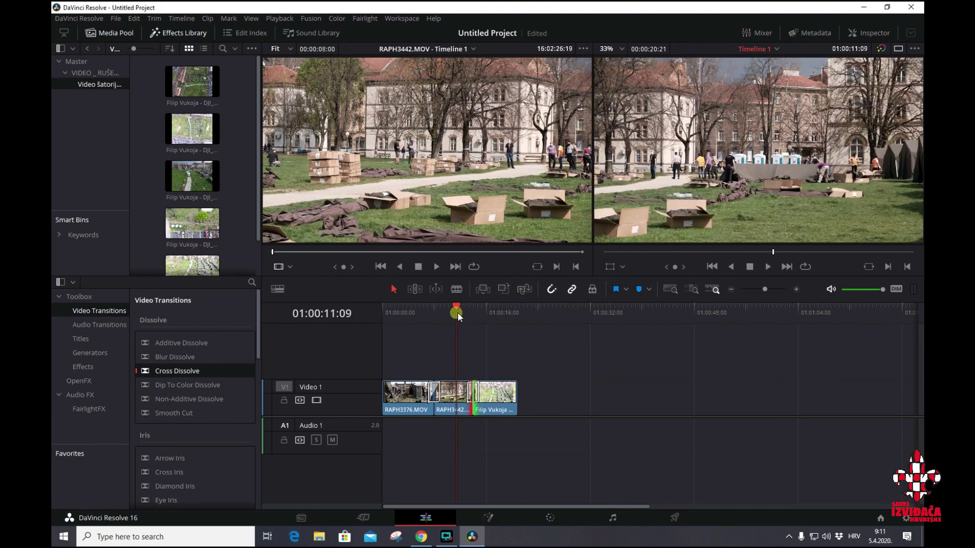
{"action": "key", "text": "space"}
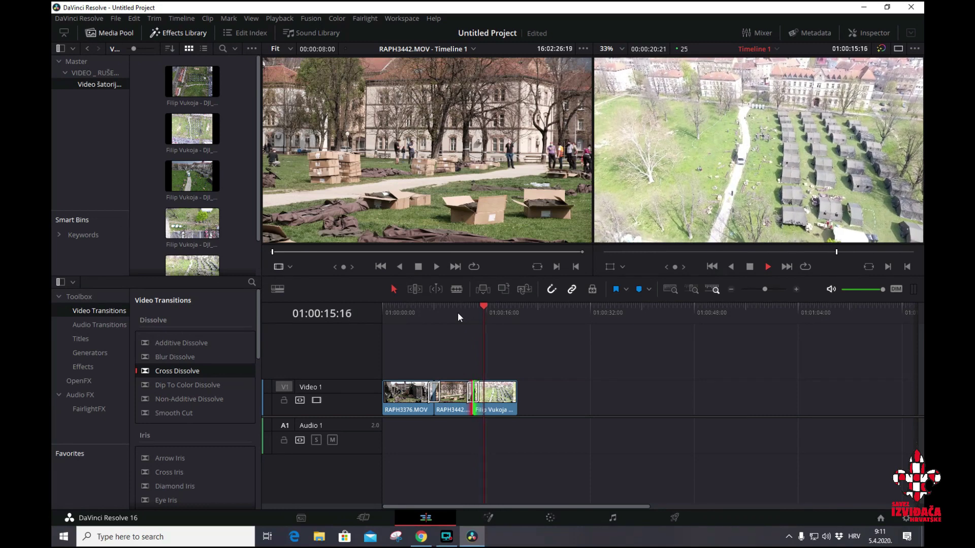
{"action": "key", "text": "space"}
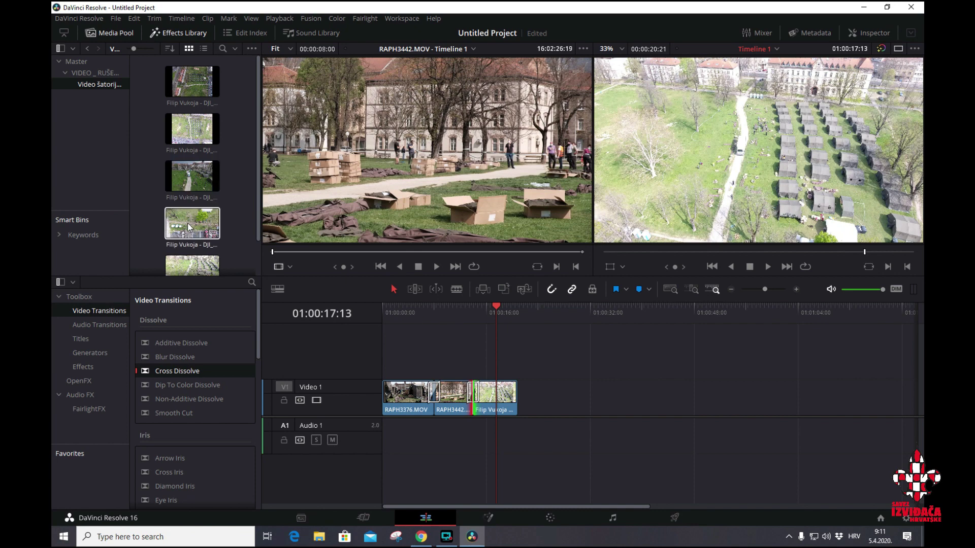
From the parent VIDEO bin, place RAPH3429.MOV directly after the aerial clip on Video 1 and shorten its end.
{"action": "scroll", "coordinate": [188, 223], "scroll_direction": "down", "scroll_amount": 1}
{"action": "scroll", "coordinate": [187, 223], "scroll_direction": "up", "scroll_amount": 1}
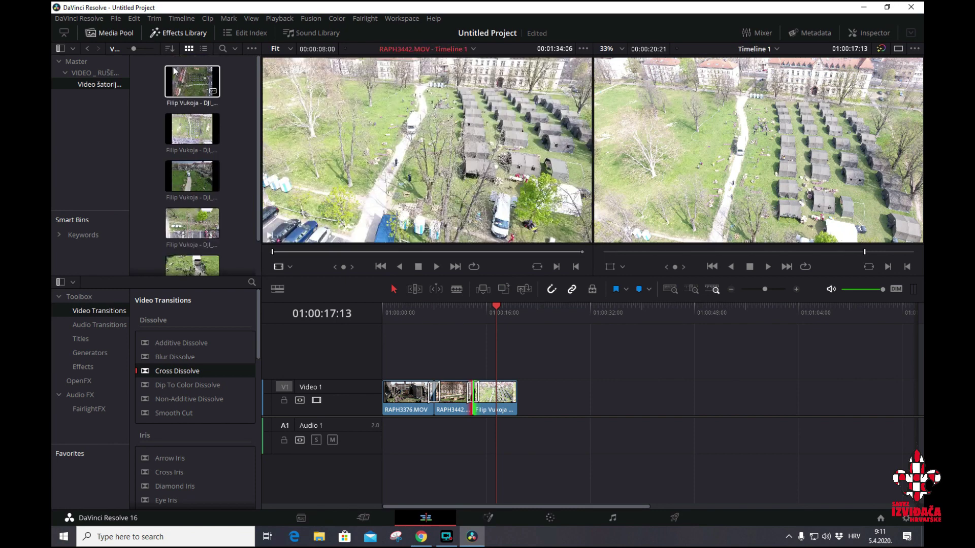
{"action": "left_click", "coordinate": [94, 72]}
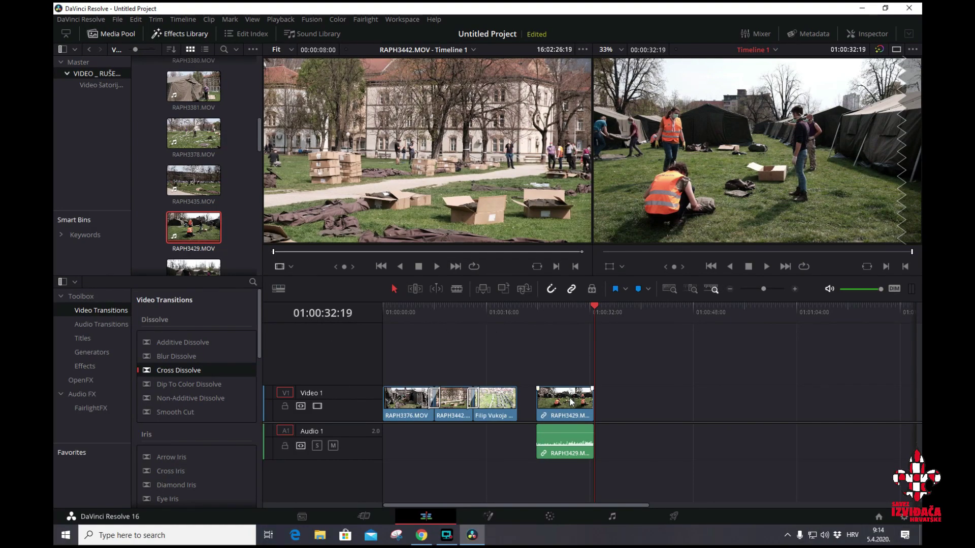
{"action": "mouse_move", "coordinate": [569, 410]}
{"action": "left_mouse_down"}
{"action": "mouse_move", "coordinate": [548, 403]}
{"action": "mouse_move", "coordinate": [572, 402]}
{"action": "mouse_move", "coordinate": [559, 402]}
{"action": "left_mouse_up"}
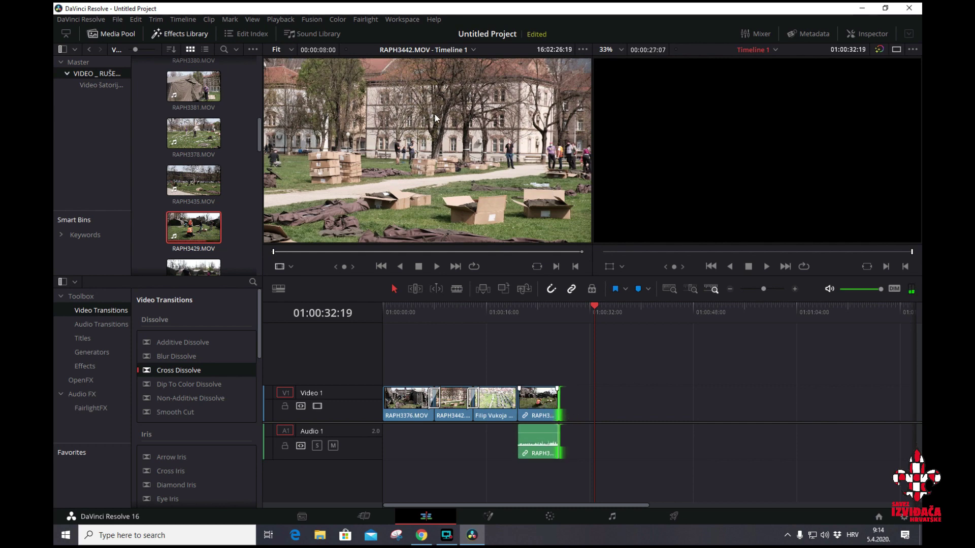
Add RAPH3435.MOV directly after RAPH3429.MOV and trim 03:21 off its end.
{"action": "left_click_drag", "start_coordinate": [193, 180], "coordinate": [579, 407]}
{"action": "left_click", "coordinate": [592, 405]}
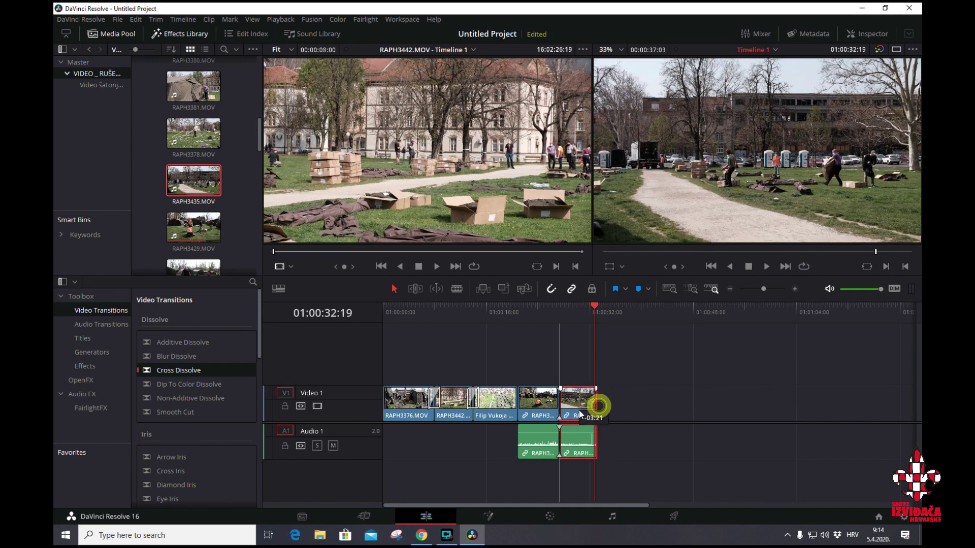
{"action": "left_click_drag", "start_coordinate": [520, 337], "coordinate": [603, 473]}
{"action": "right_click", "coordinate": [565, 434]}
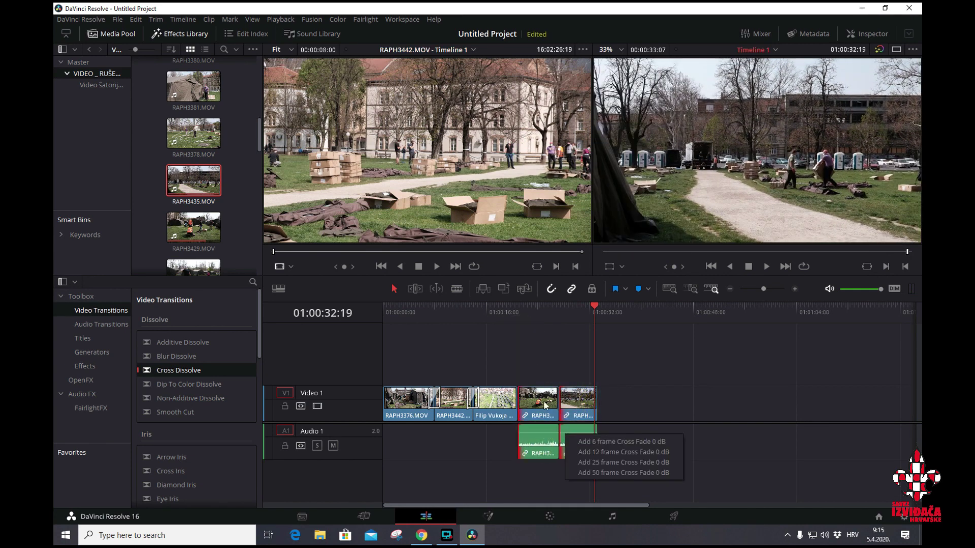
{"action": "left_click_drag", "start_coordinate": [536, 365], "coordinate": [580, 460]}
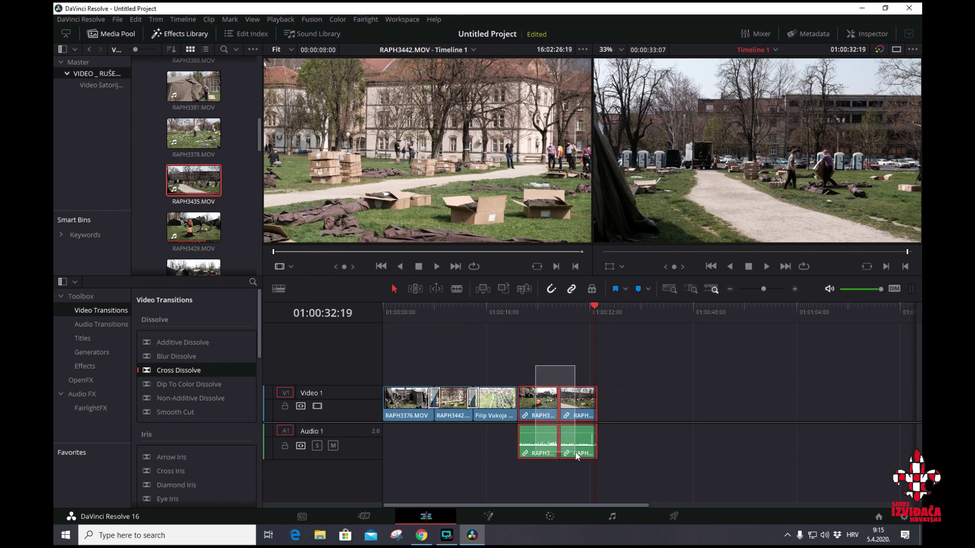
{"action": "left_click", "coordinate": [279, 392]}
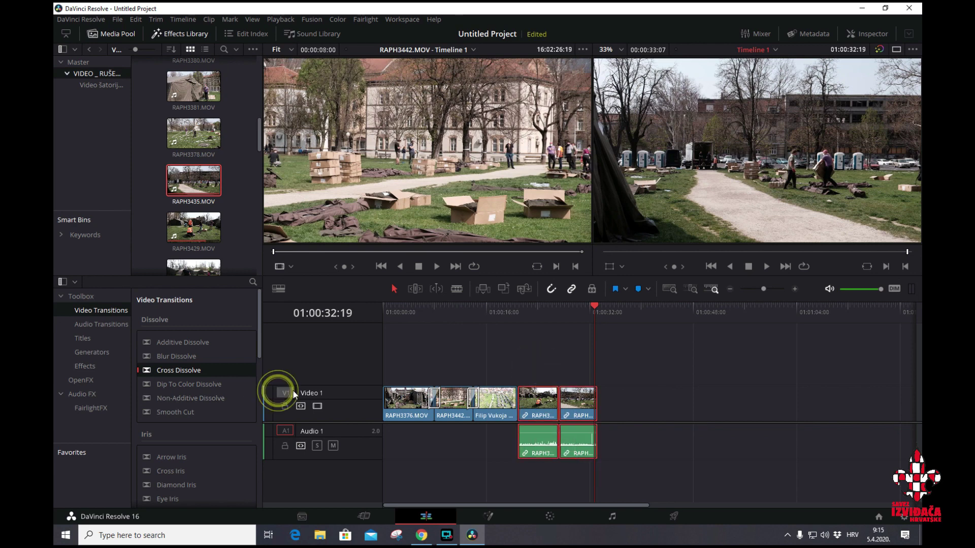
{"action": "right_click", "coordinate": [544, 402]}
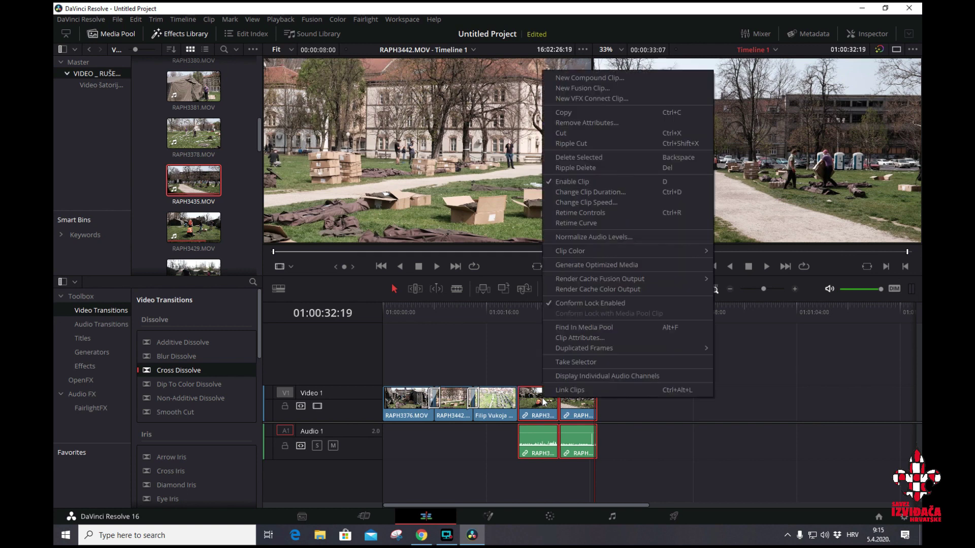
Select the cut between RAPH3429.MOV and RAPH3435.MOV and move the playhead to the start of RAPH3429.MOV at 01:00:20:21.
{"action": "left_click", "coordinate": [558, 404]}
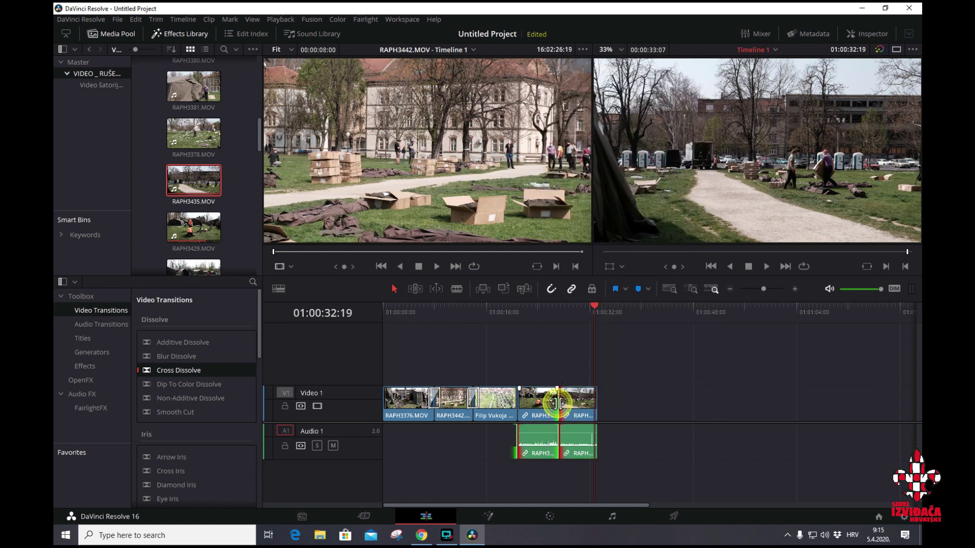
{"action": "left_click", "coordinate": [560, 314]}
{"action": "left_click", "coordinate": [512, 312]}
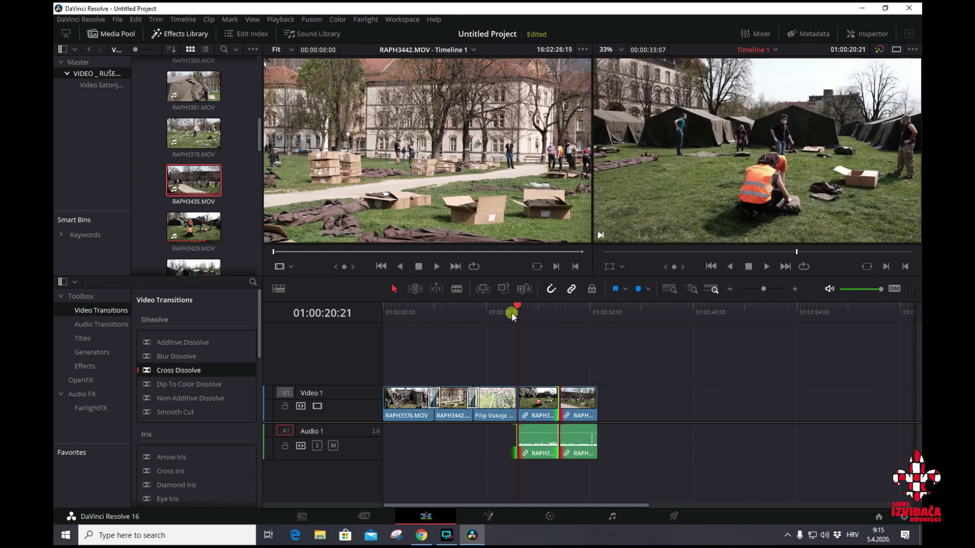